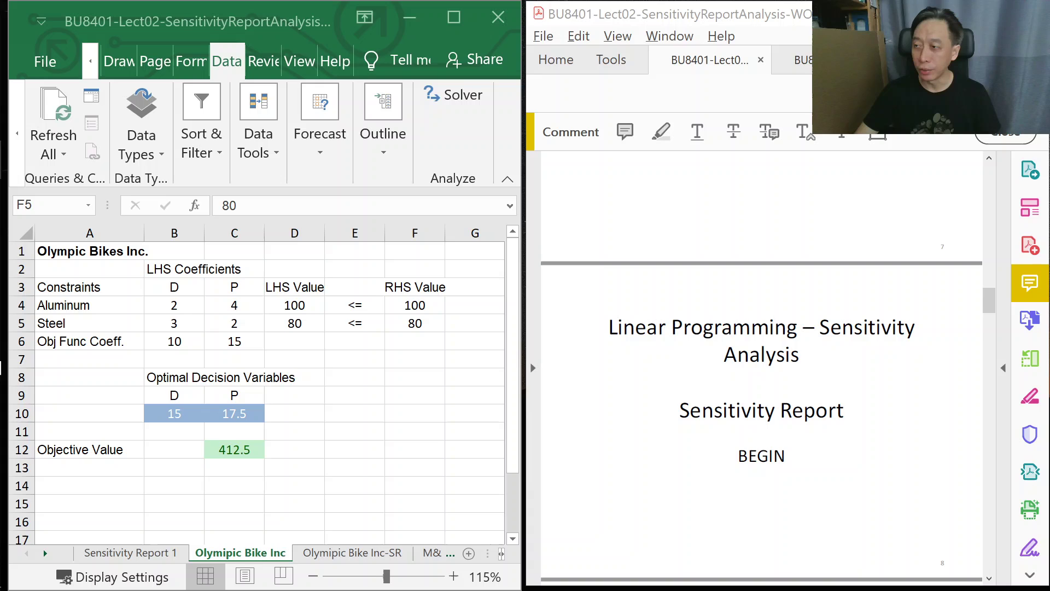
- Scroll through the workbook and bring up the Sensitivity Report 1 sheet
scroll(858, 218, down, 3)
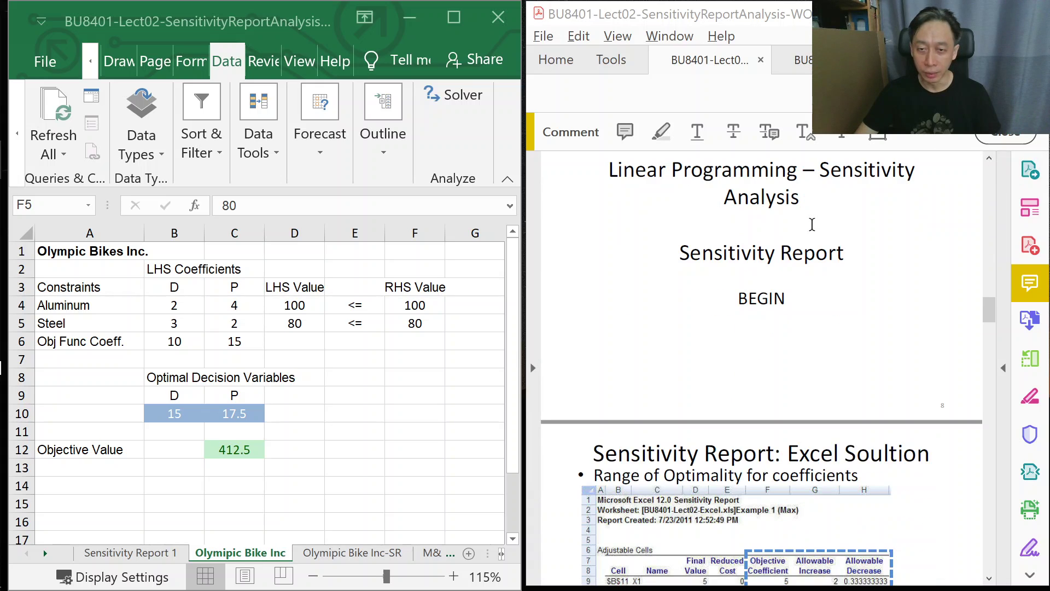
scroll(814, 228, down, 1)
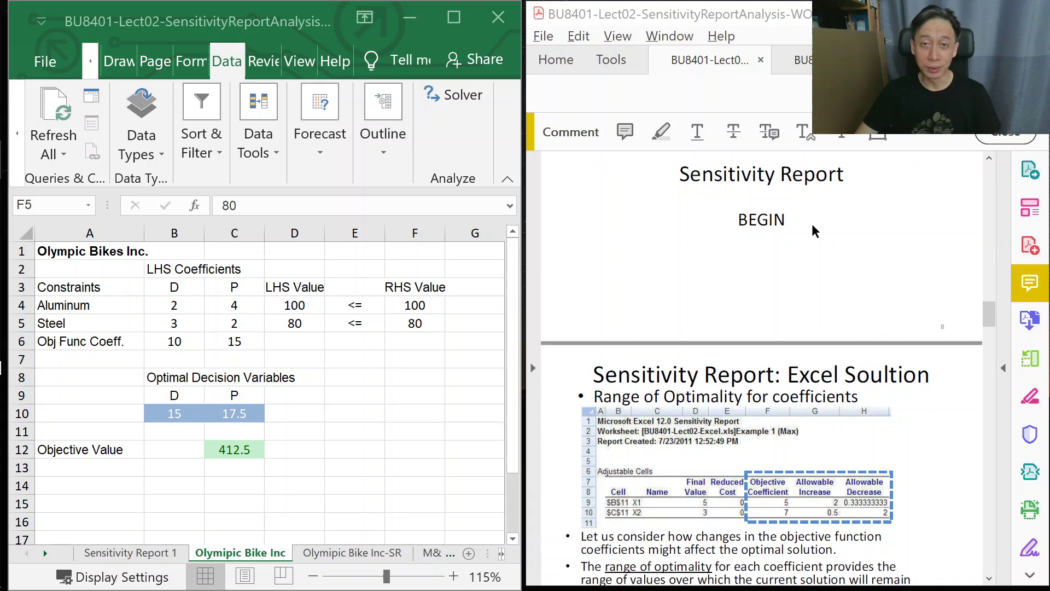
scroll(813, 230, down, 3)
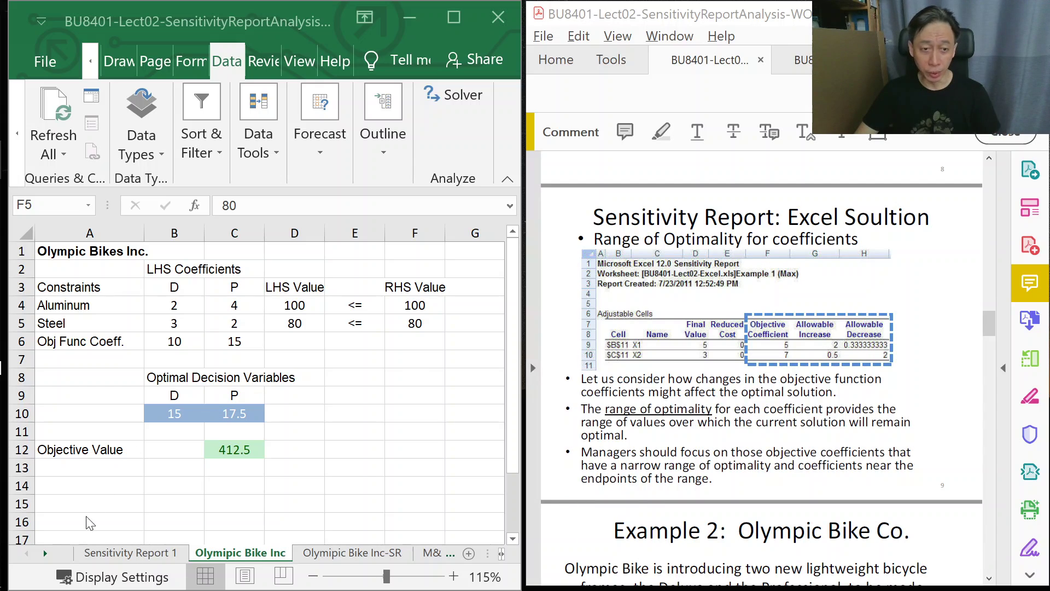
click(116, 554)
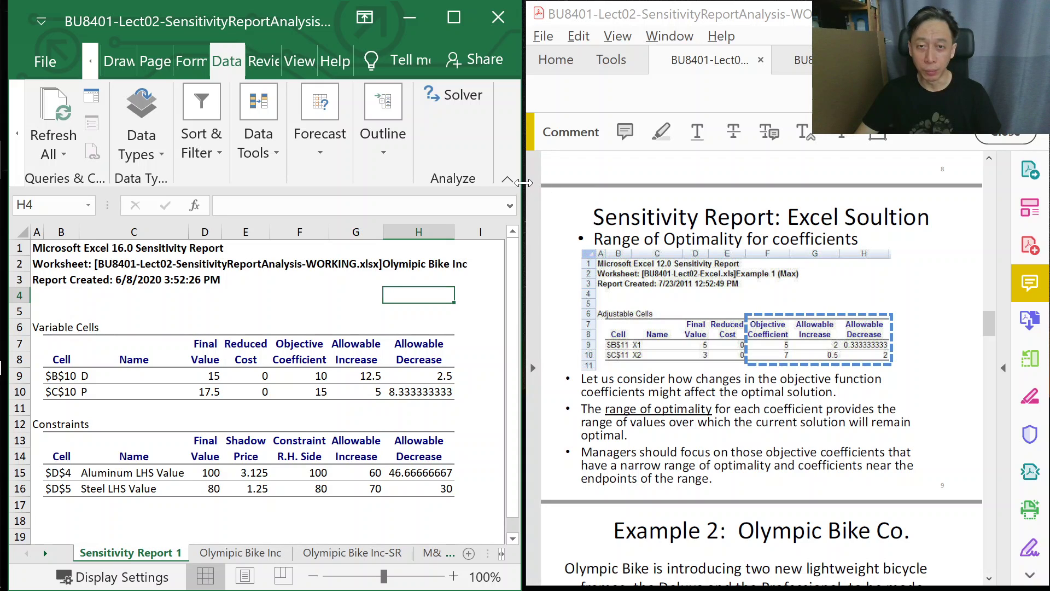
- Maximize the Excel window and collapse the ribbon to tab names only
click(453, 16)
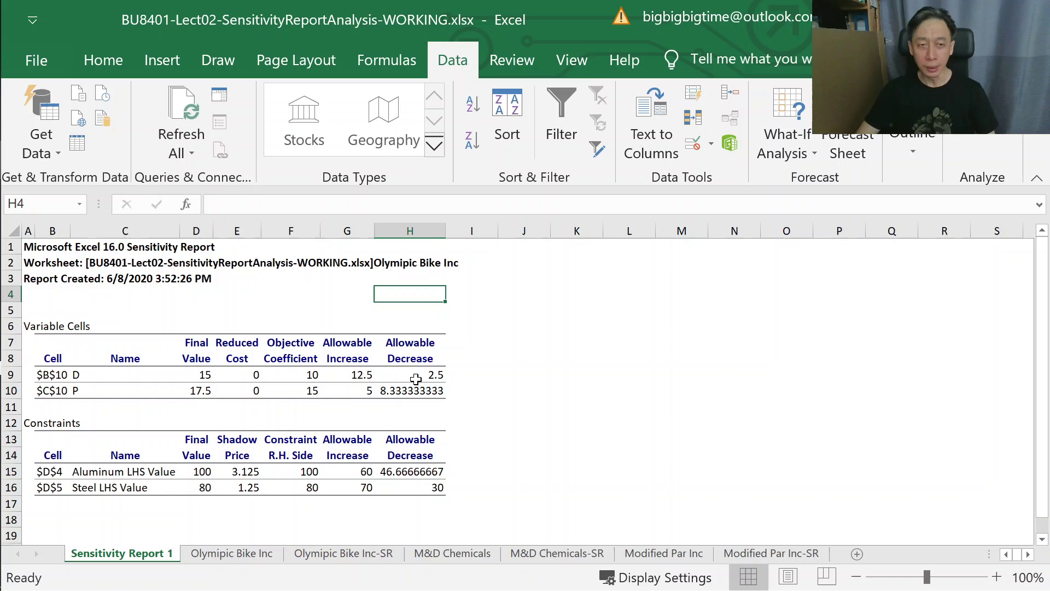
double_click(462, 59)
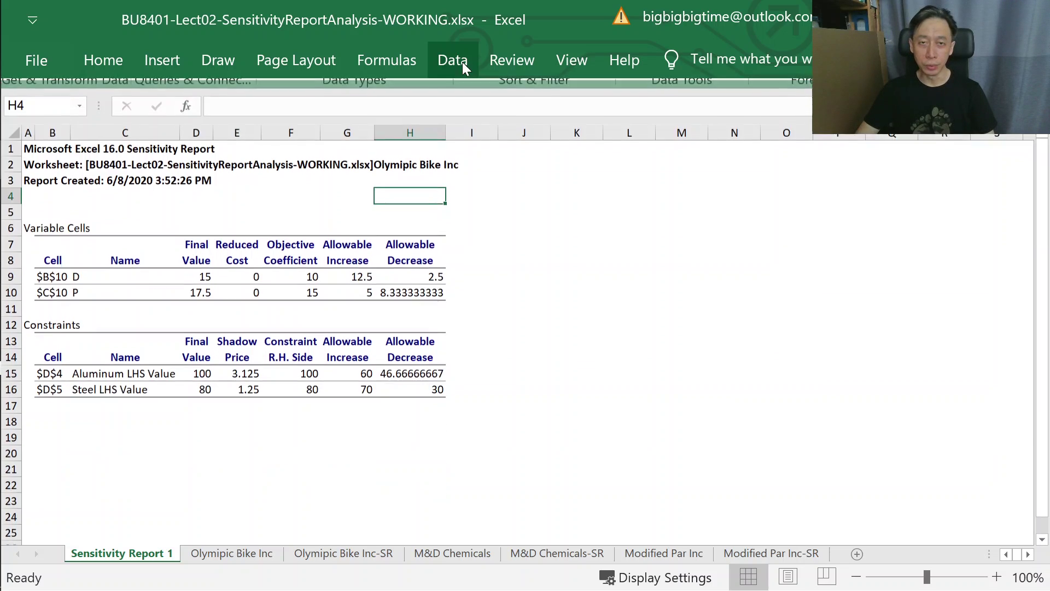
click(464, 62)
click(328, 197)
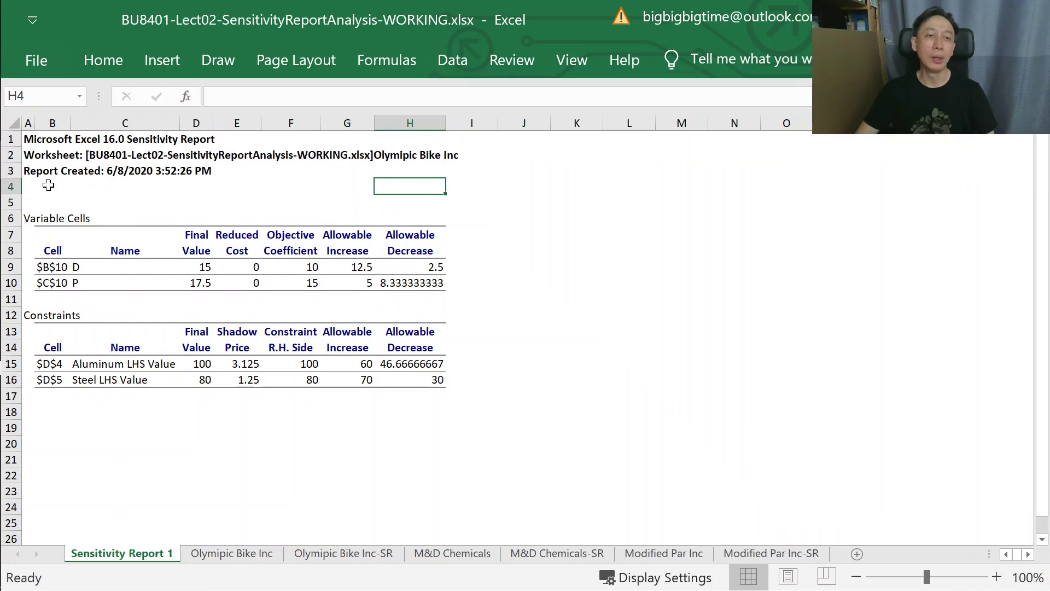
- Adjust the zoom on the report and select cell C4
scroll(79, 221, up, 3)
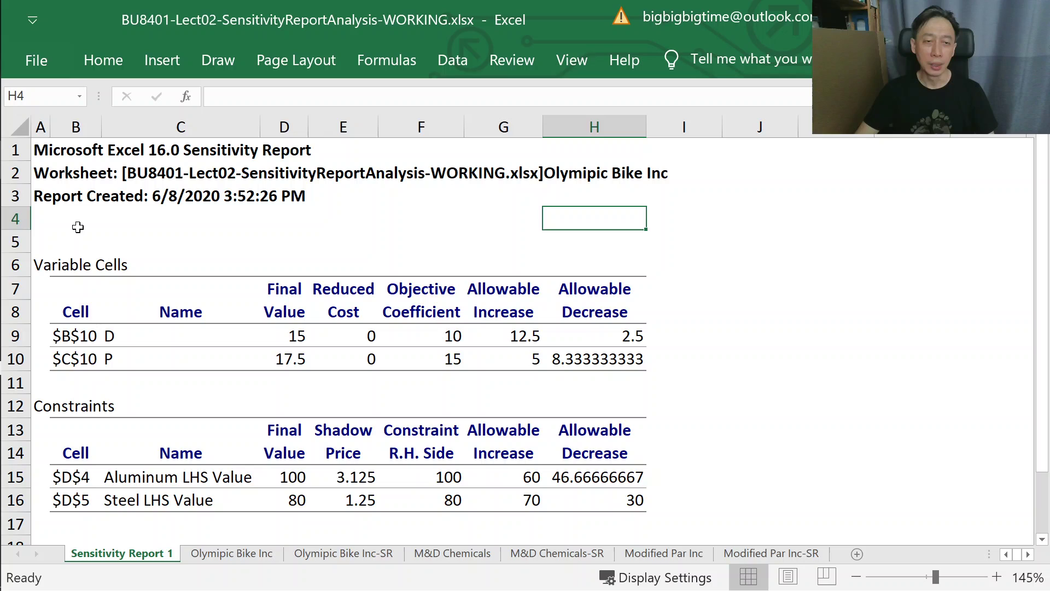
scroll(78, 227, down, 1)
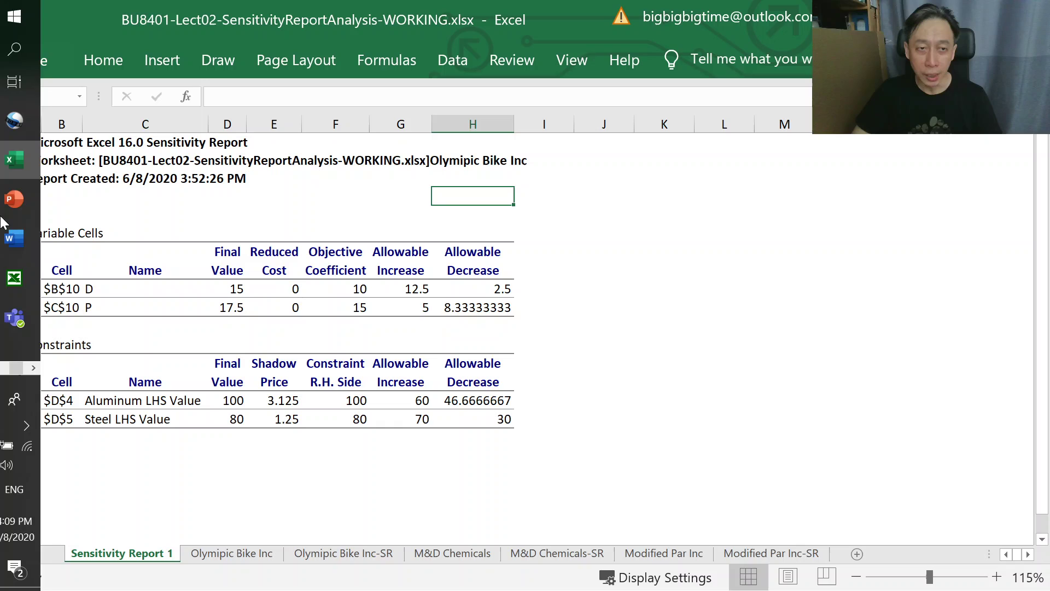
click(141, 203)
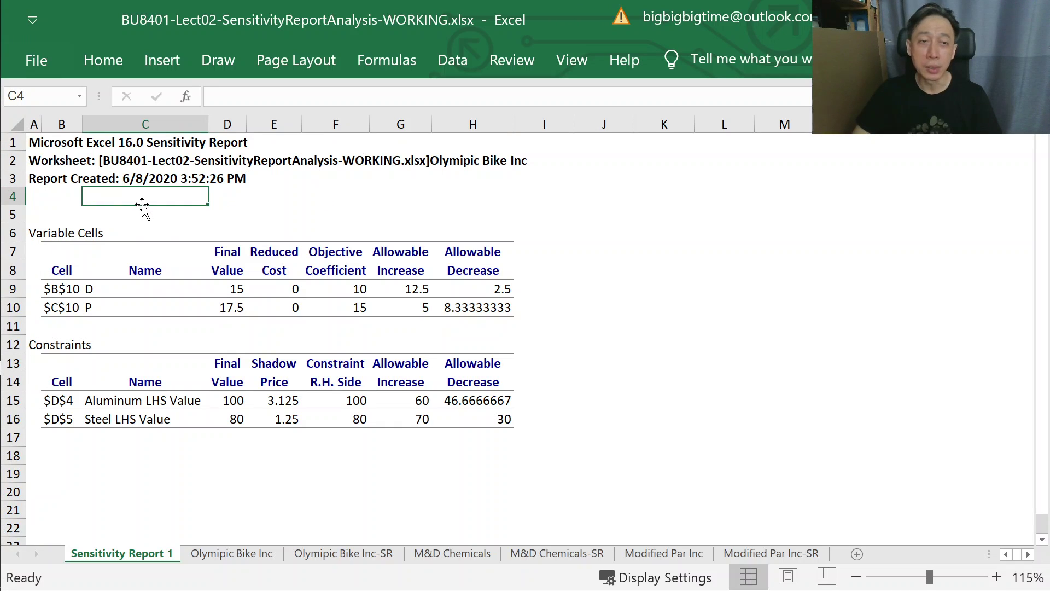
drag(39, 216, 504, 312)
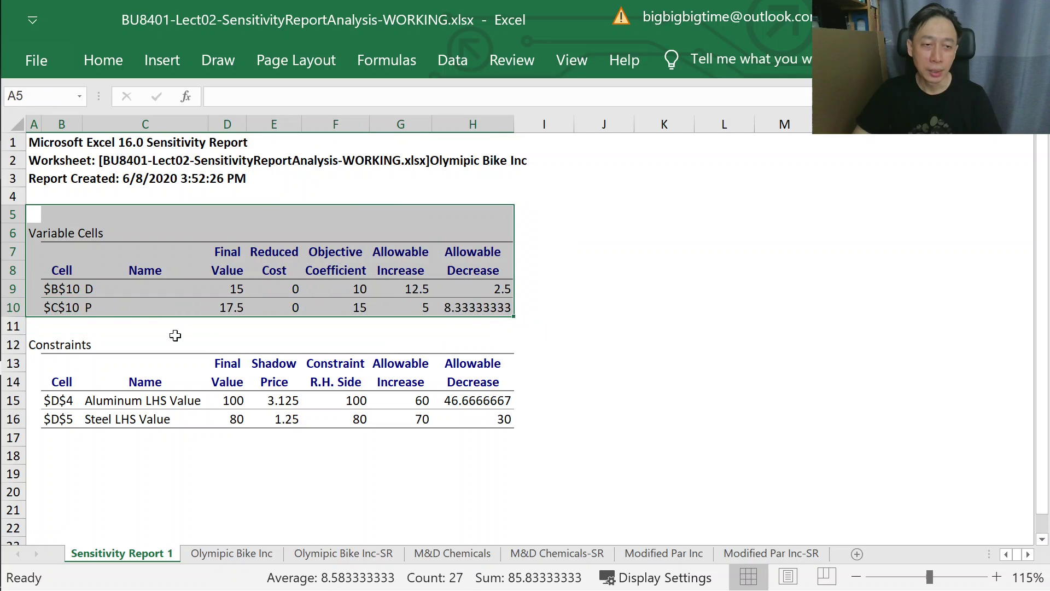
click(35, 328)
drag(51, 342, 478, 435)
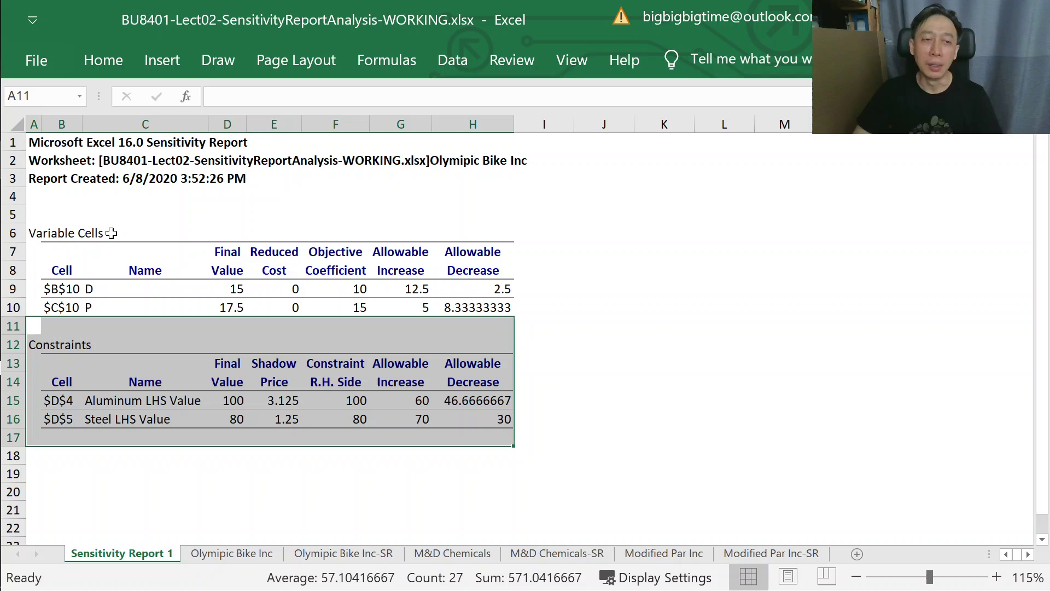
click(53, 230)
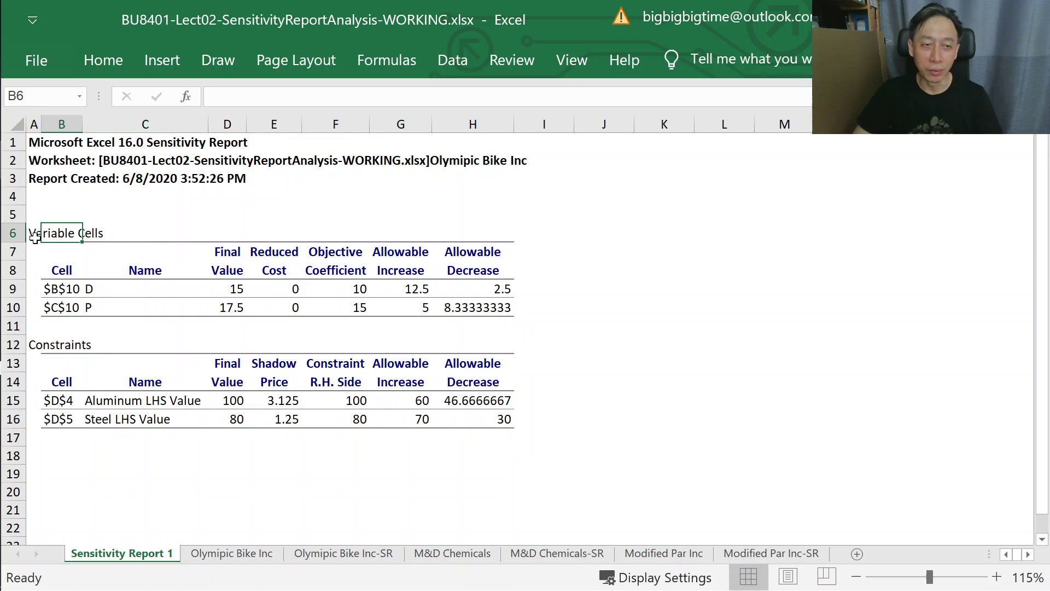
click(39, 343)
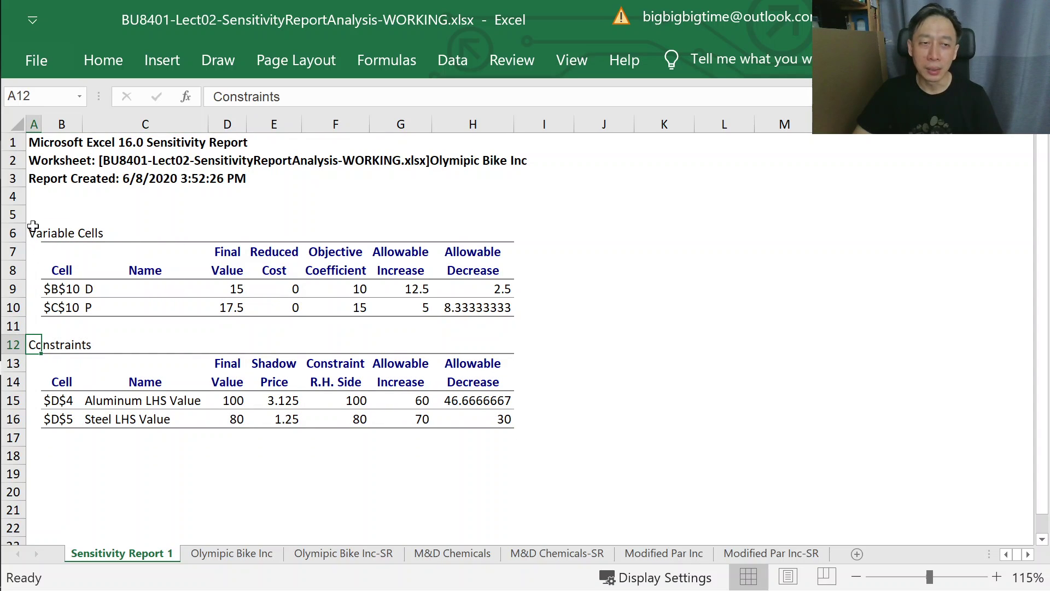
drag(34, 226, 508, 310)
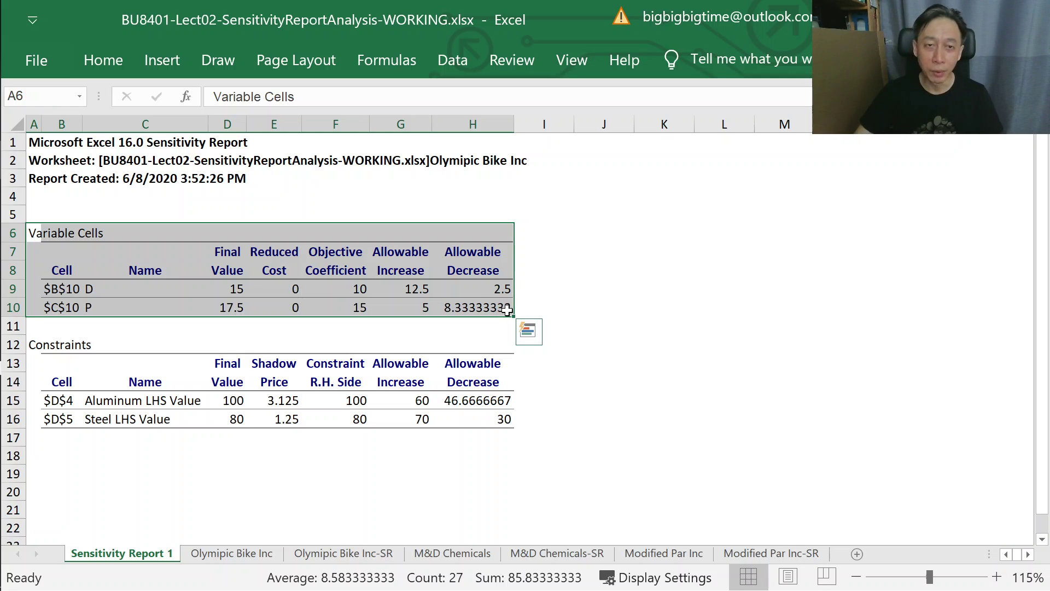
click(330, 182)
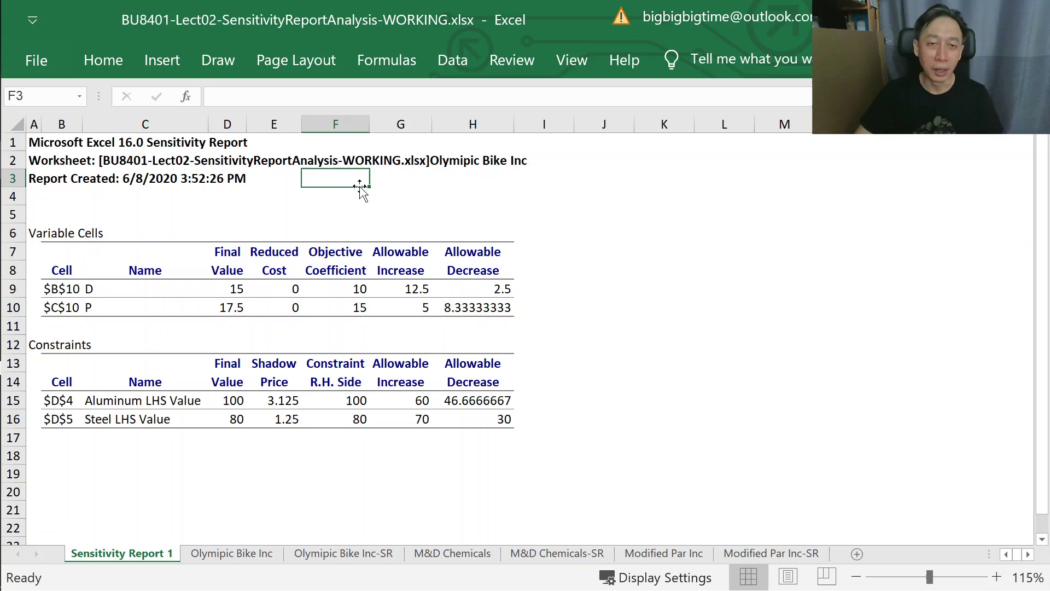
- Enter the note '* If one of the objective fn coefficients is changed, will optimal solution be change' in C5
click(169, 207)
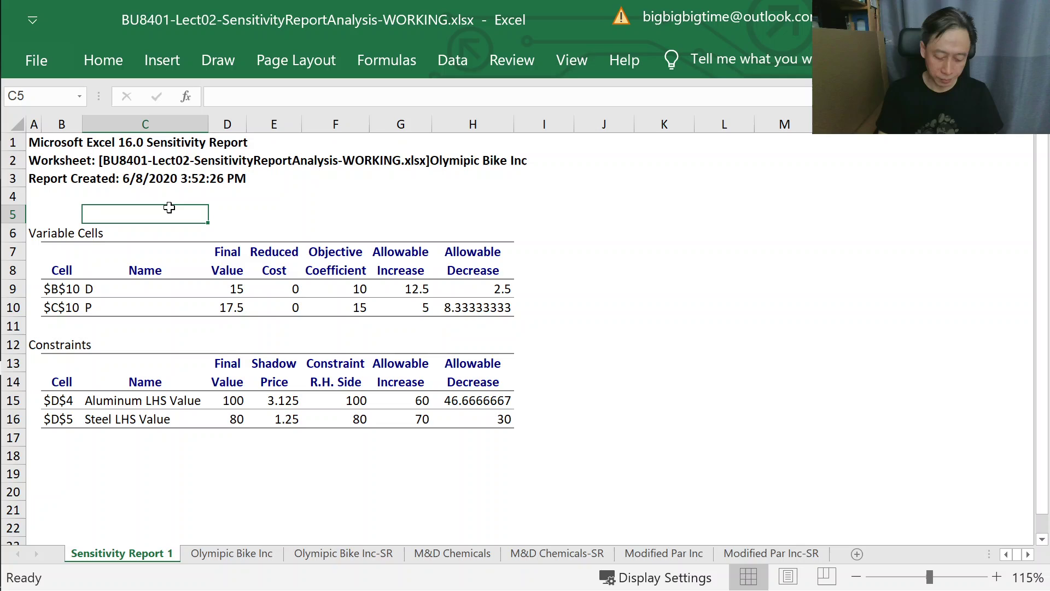
text(* If one of t)
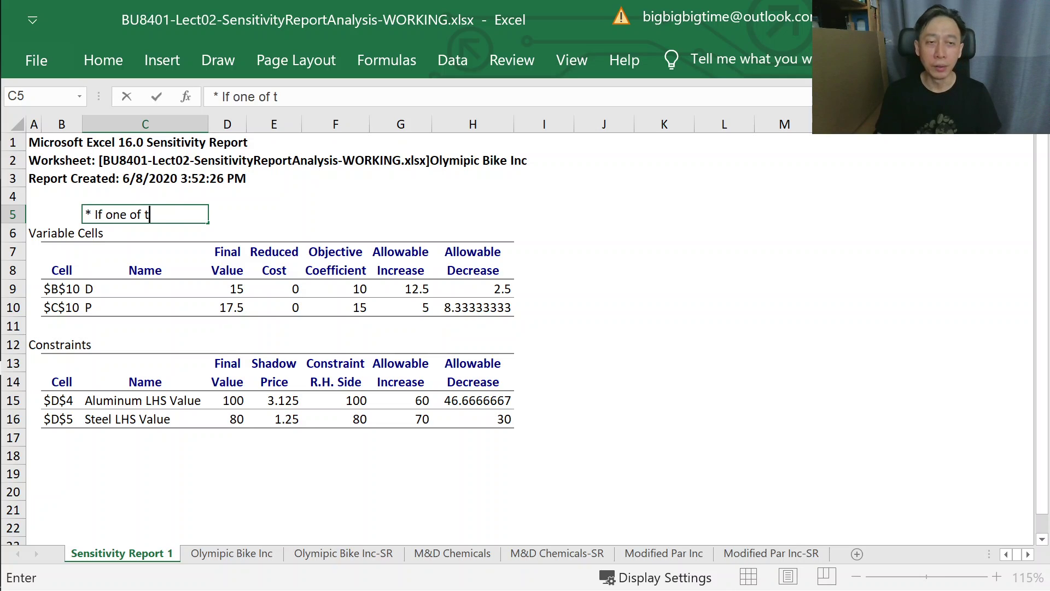
text(he ob)
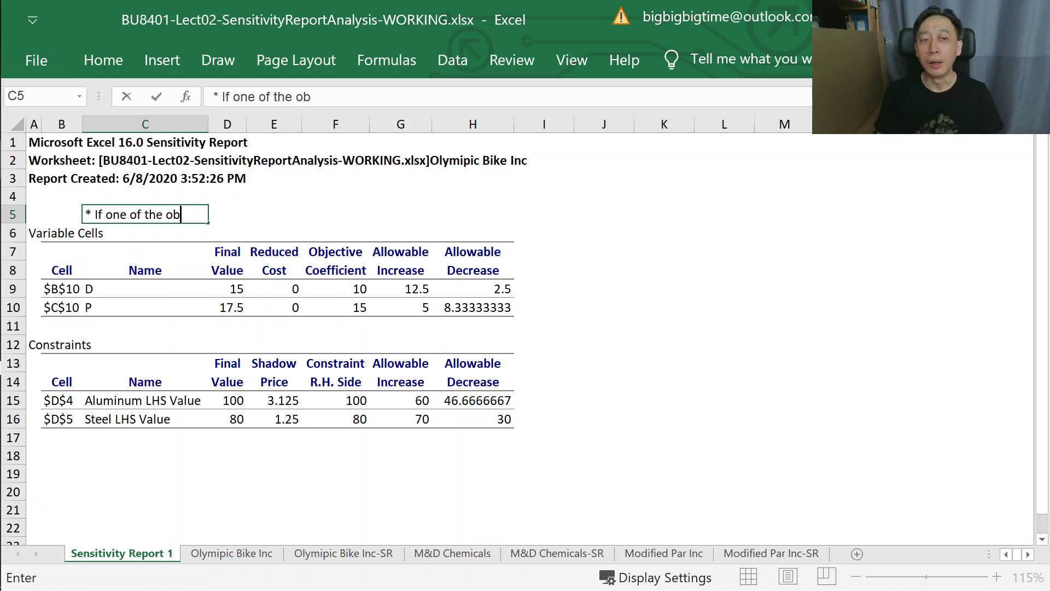
text(jective fn)
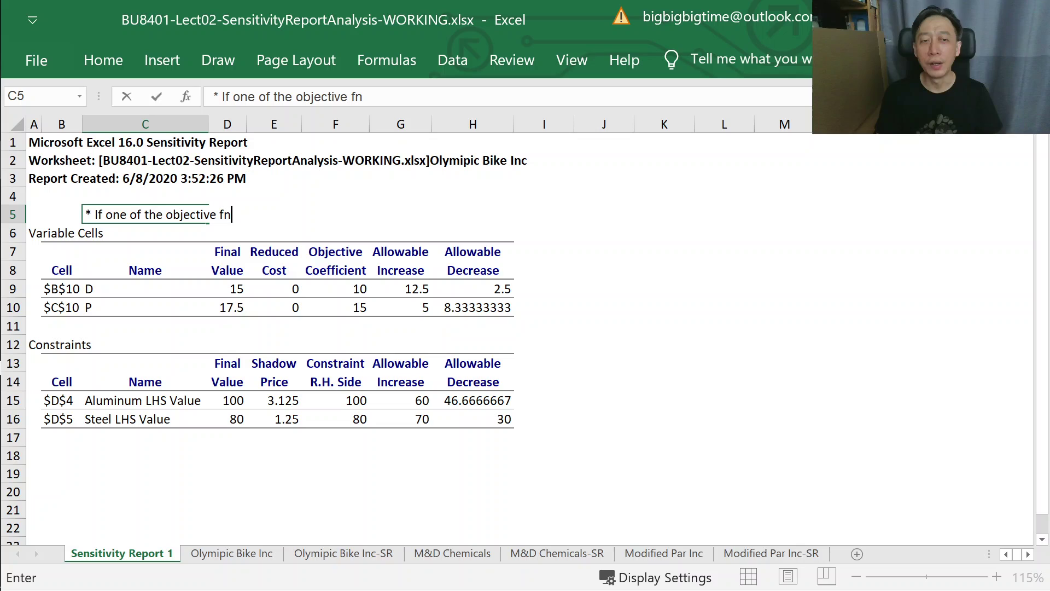
text( coefficients)
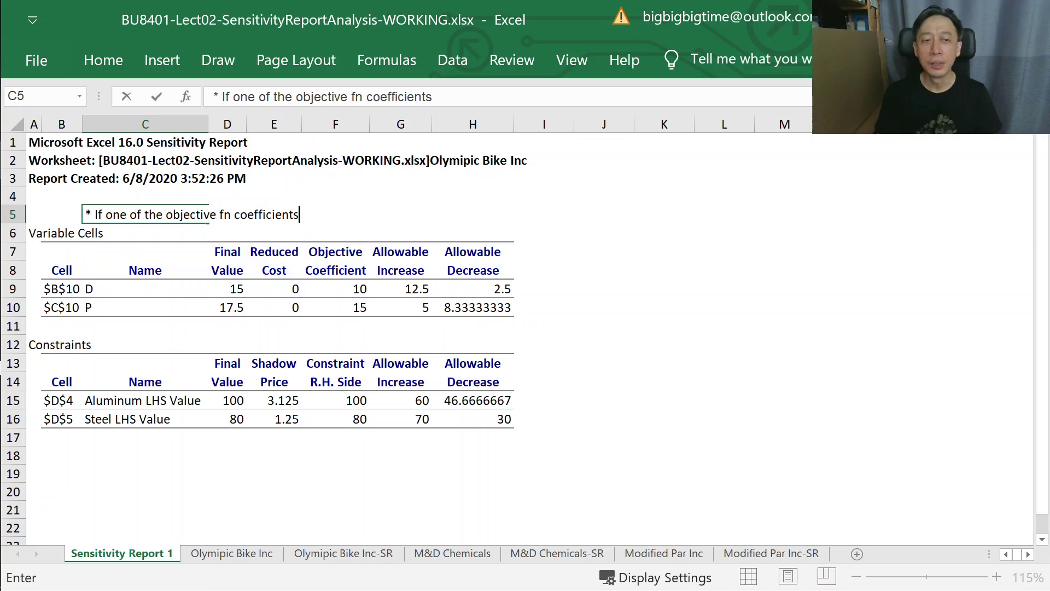
text( is changed, wi)
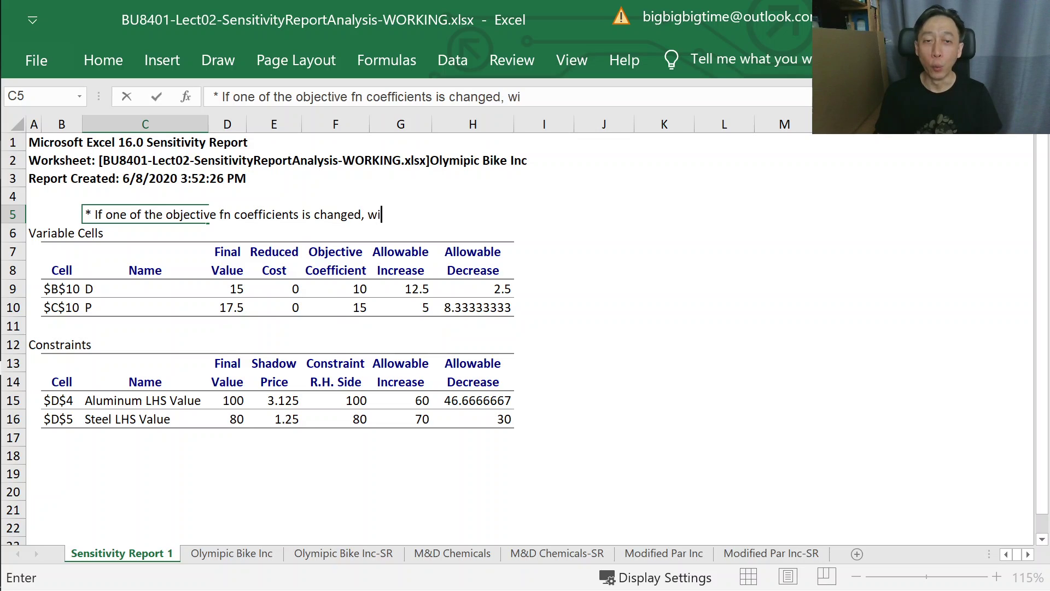
text(ll optimal solu)
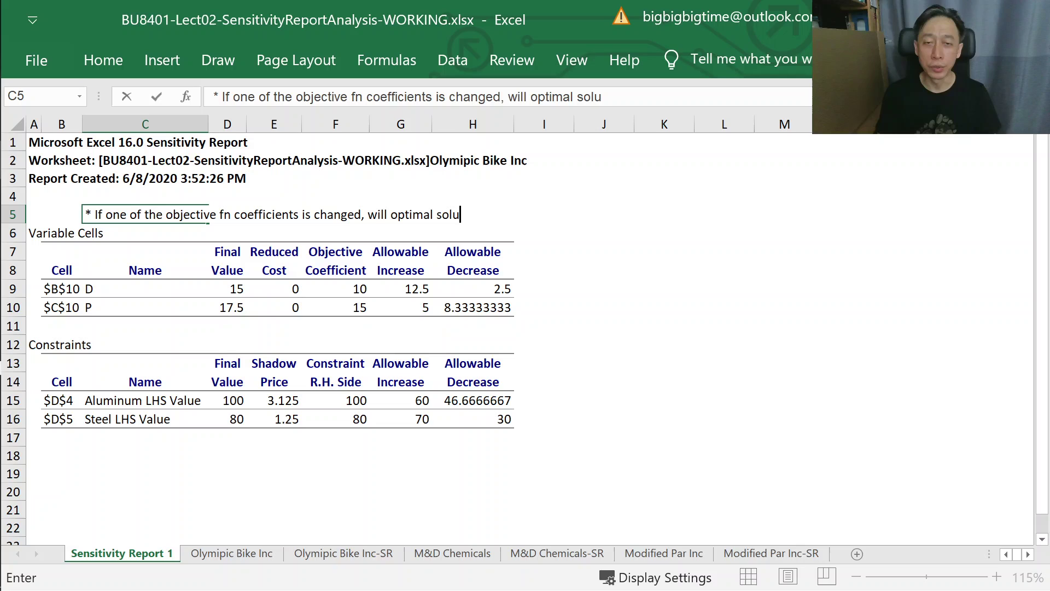
text(tion be changed)
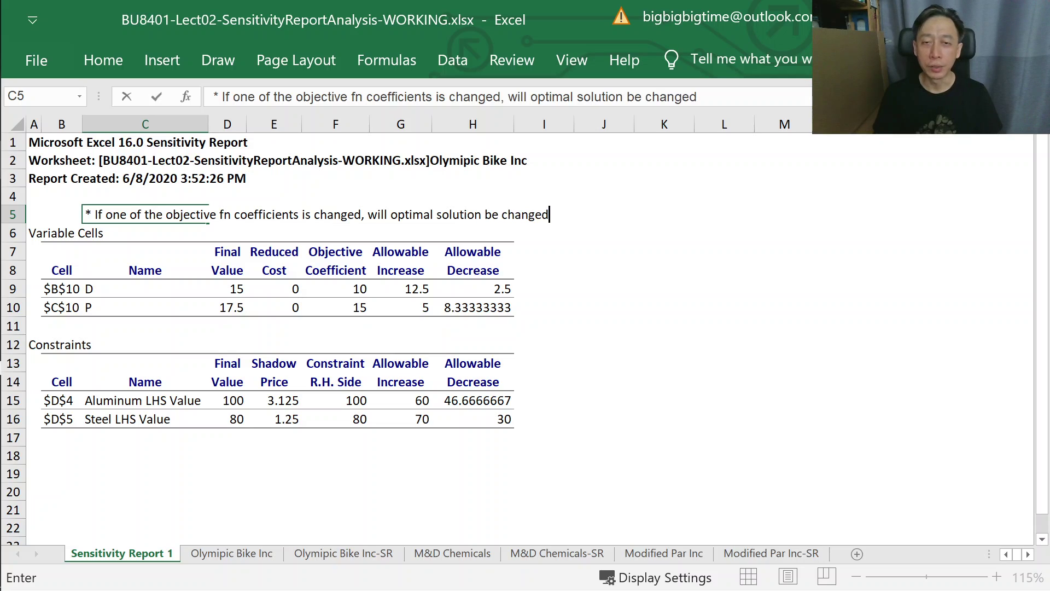
text(?)
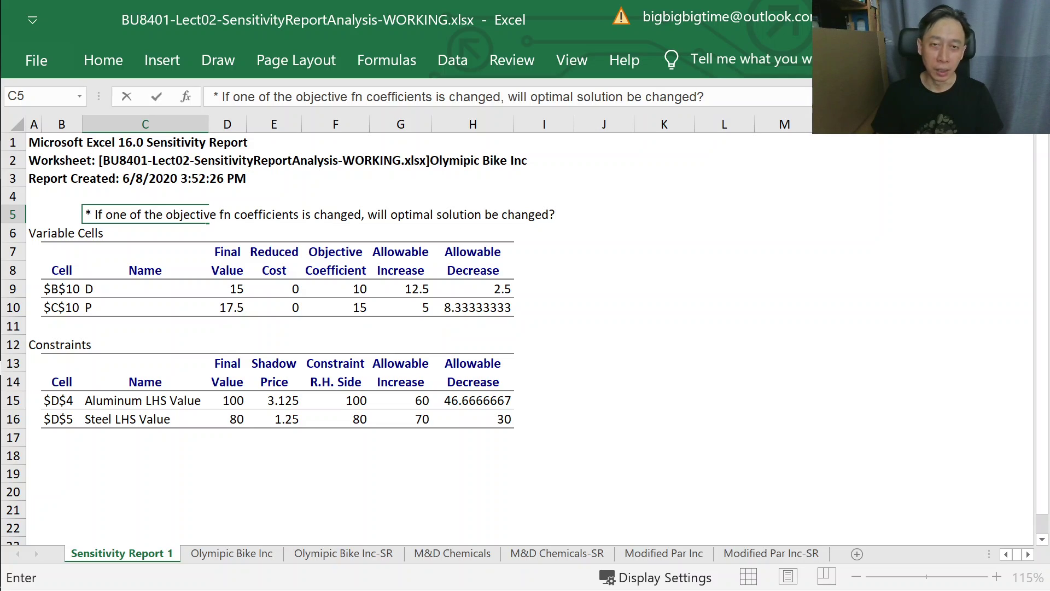
key(Return)
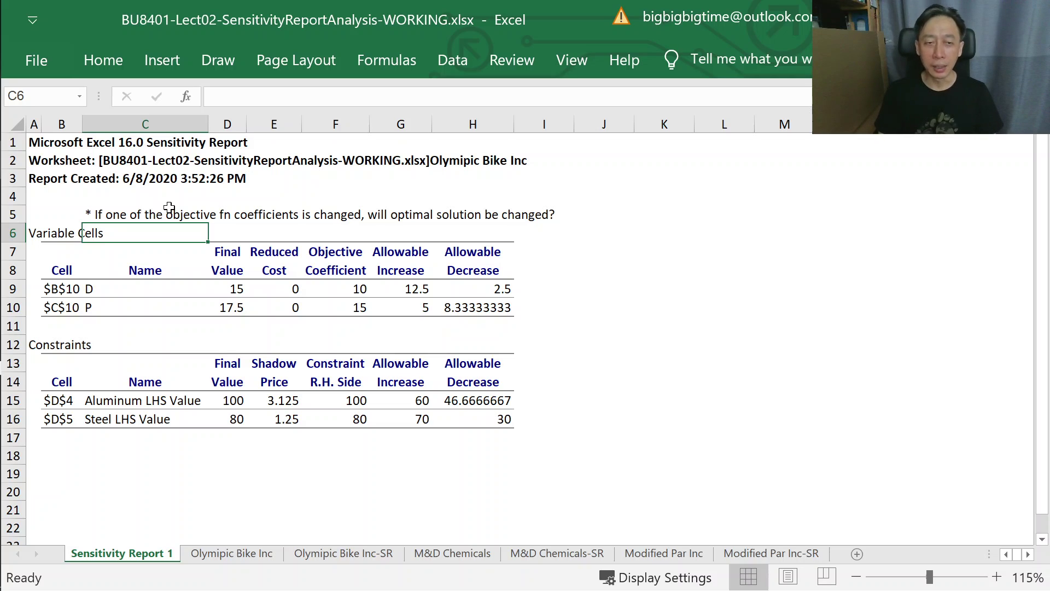
- Enter 'GUARANTEE: Optimal Solution will NOT be changed.' in C6, then select both notes in C5:C6
text(GUA)
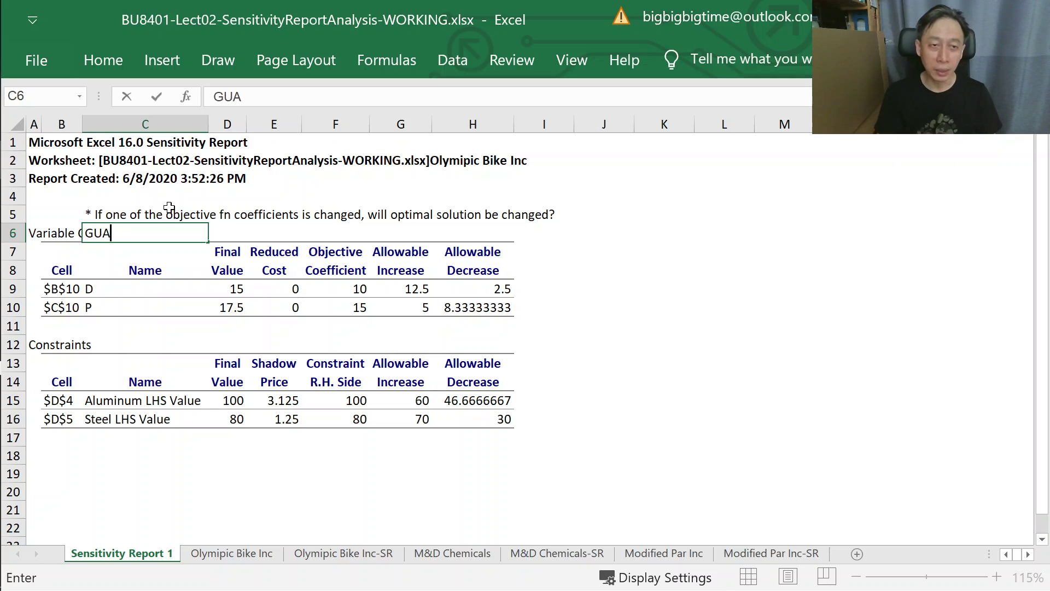
text(RANTEE)
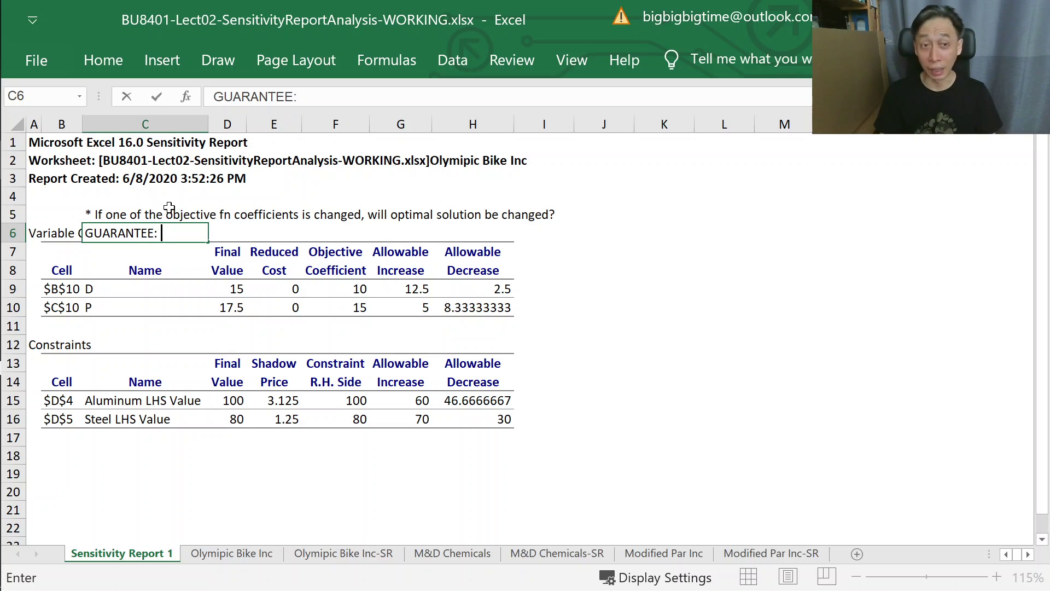
text(: )
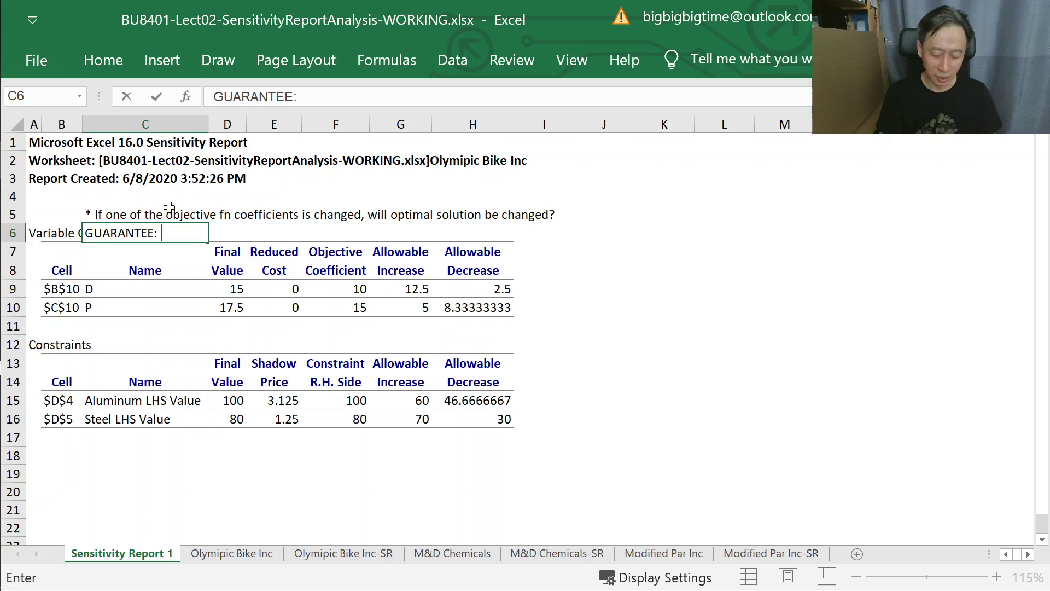
text(Optimal Sol)
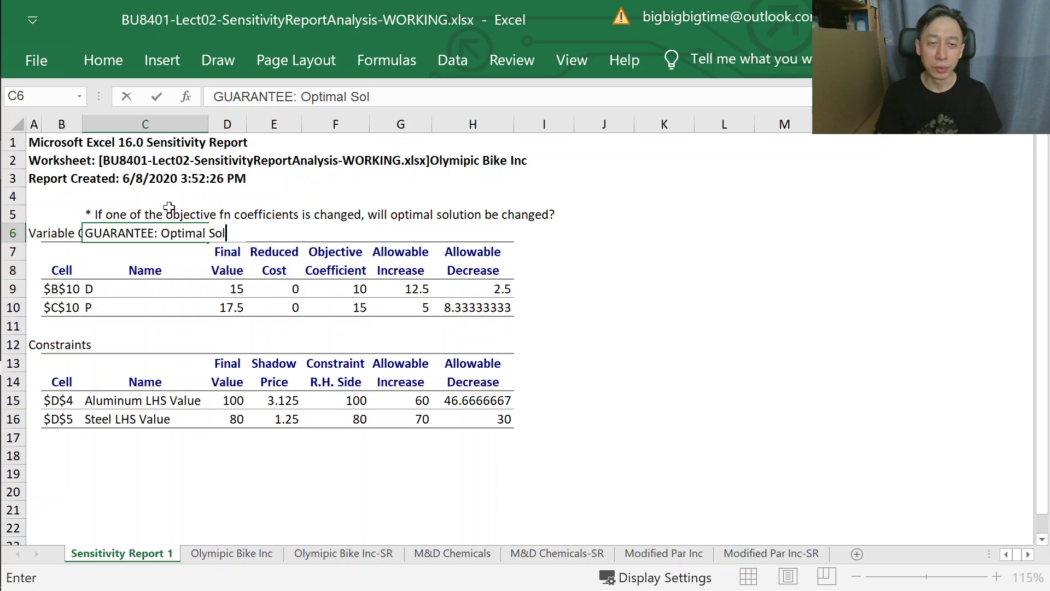
text(ution will )
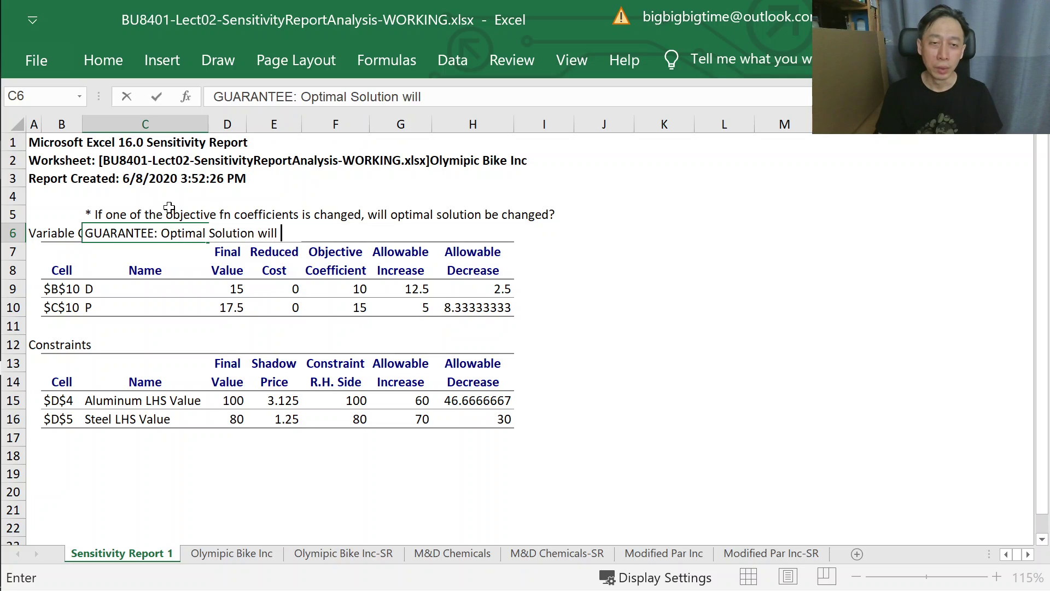
text(NOT be changed)
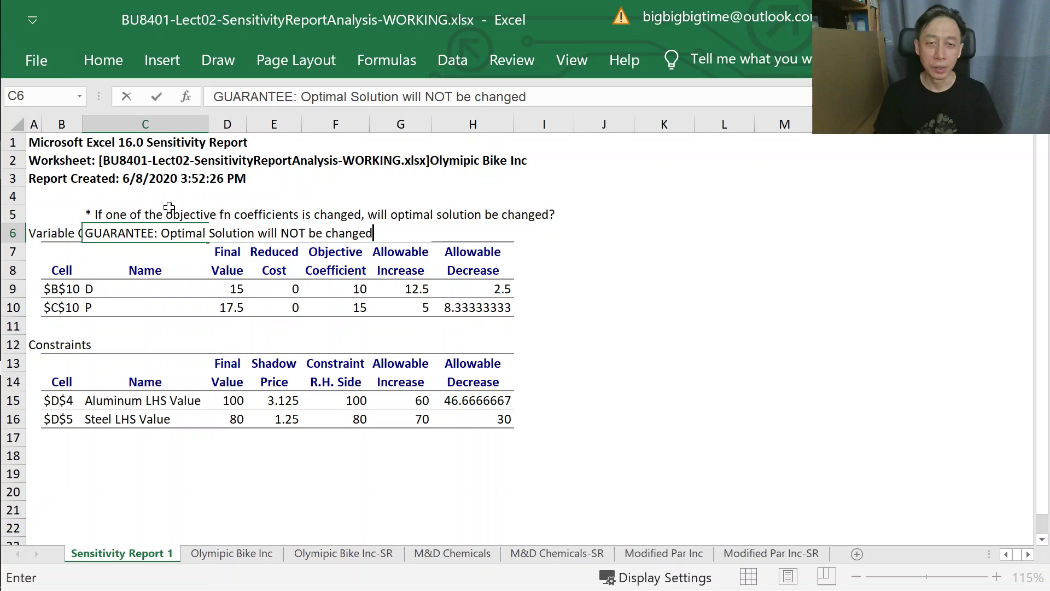
text(.)
key(Return)
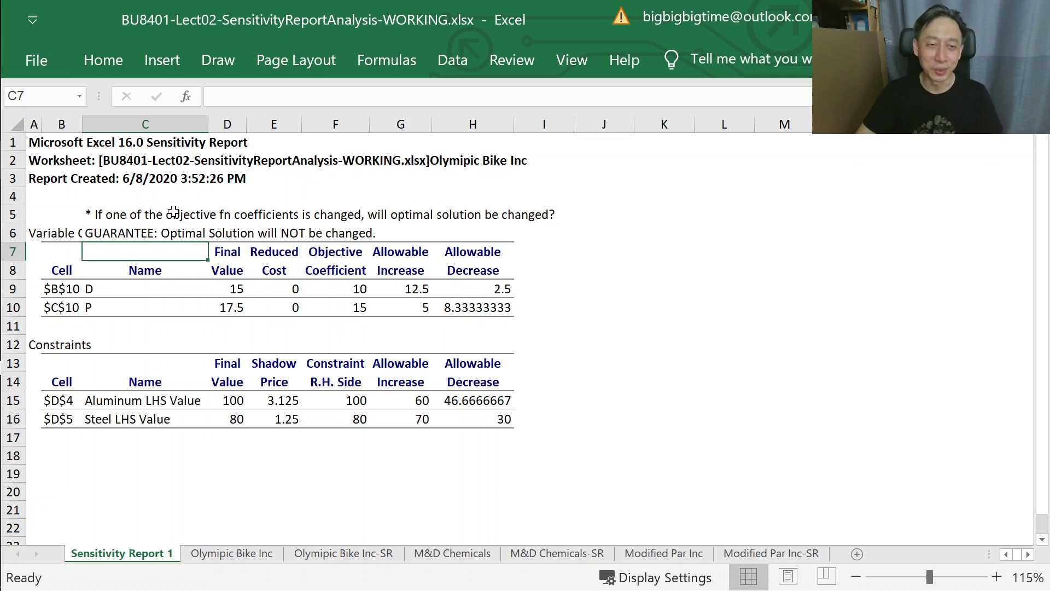
click(116, 233)
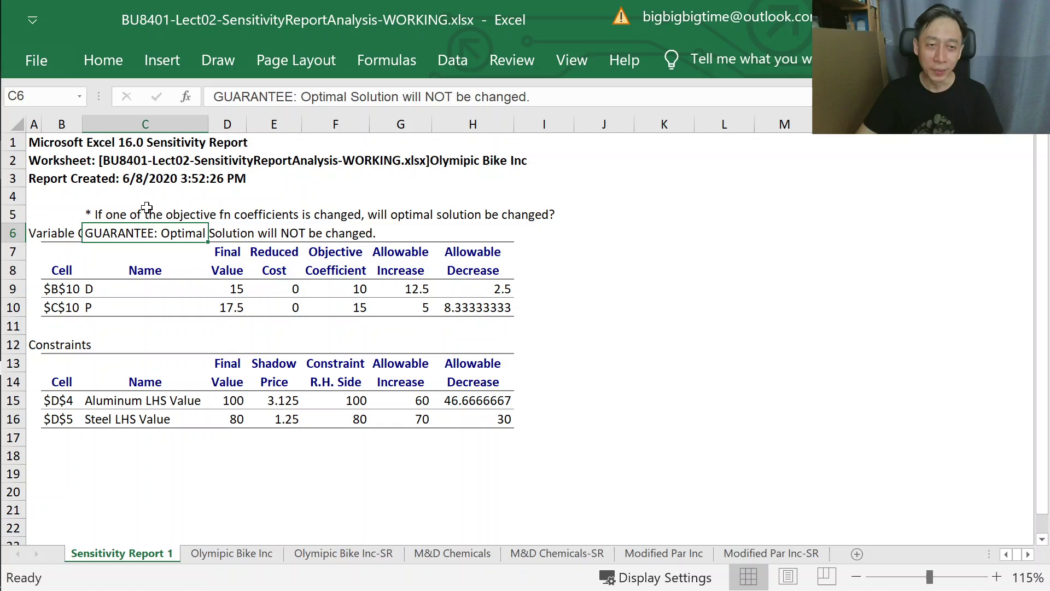
shift+click(130, 212)
click(107, 62)
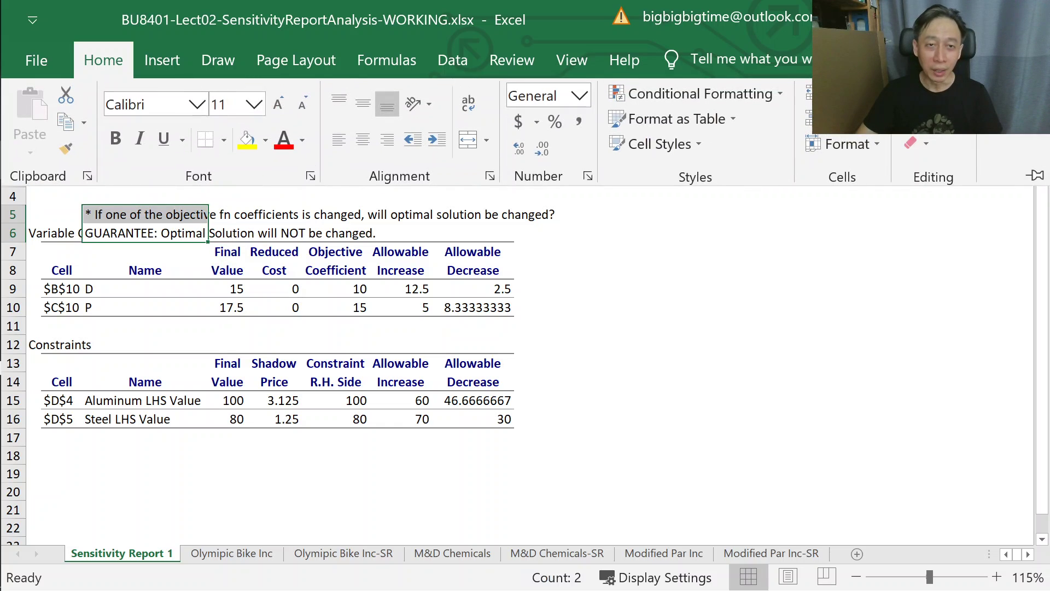
- Color the C5:C6 notes red, then highlight the D and P rows and names in the Variable Cells table
click(281, 140)
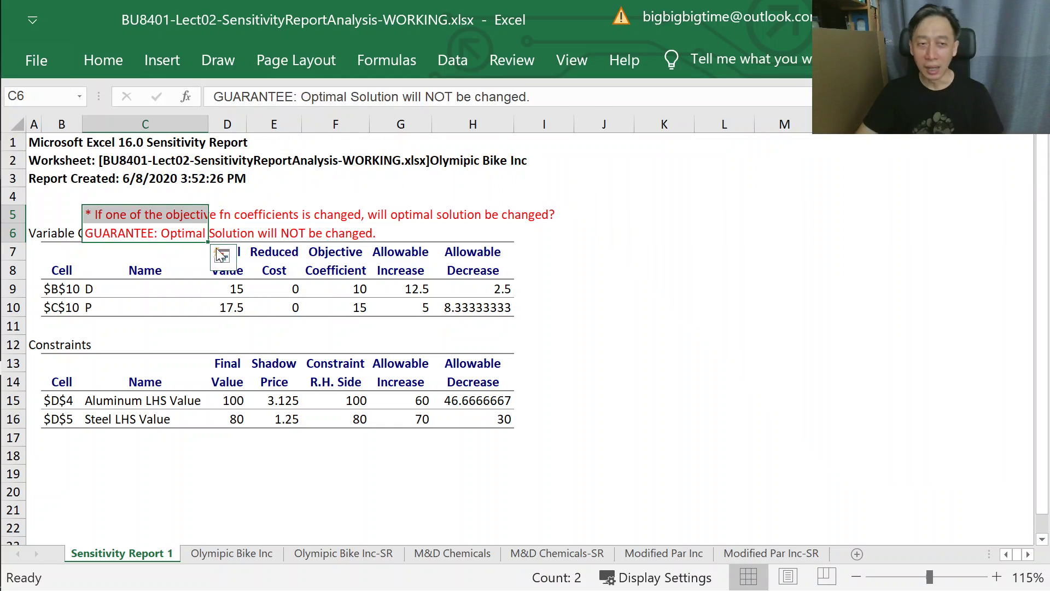
click(324, 213)
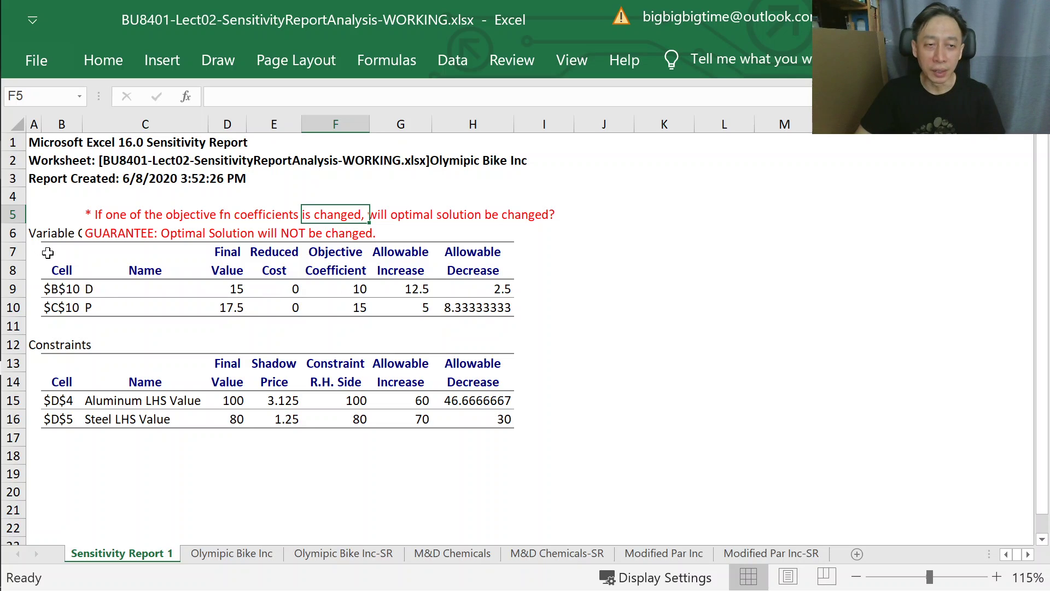
drag(56, 255, 492, 310)
drag(71, 285, 241, 288)
click(67, 305)
drag(68, 305, 217, 306)
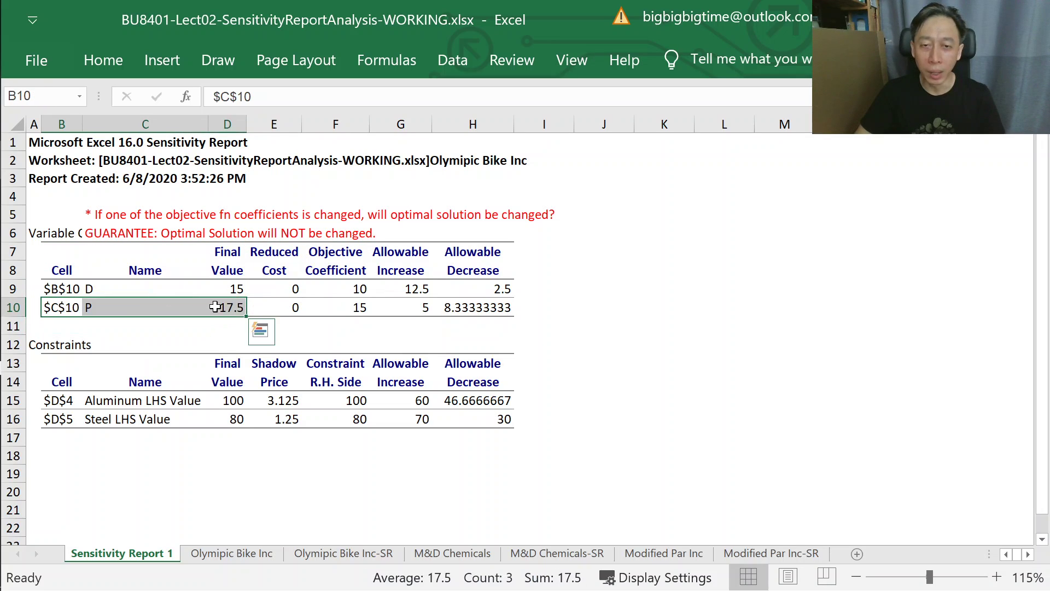
click(546, 287)
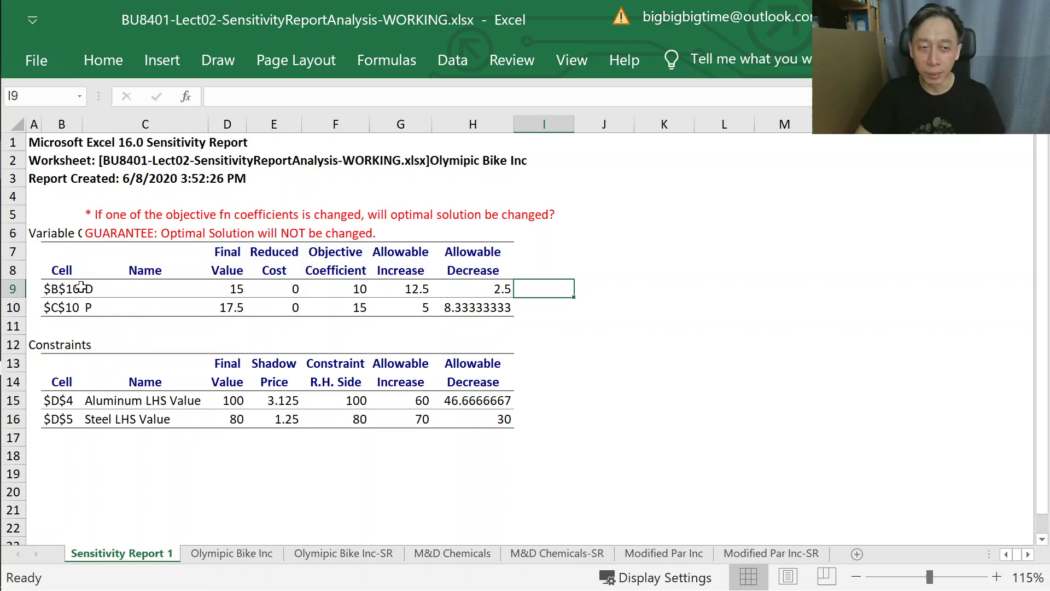
drag(112, 289, 135, 309)
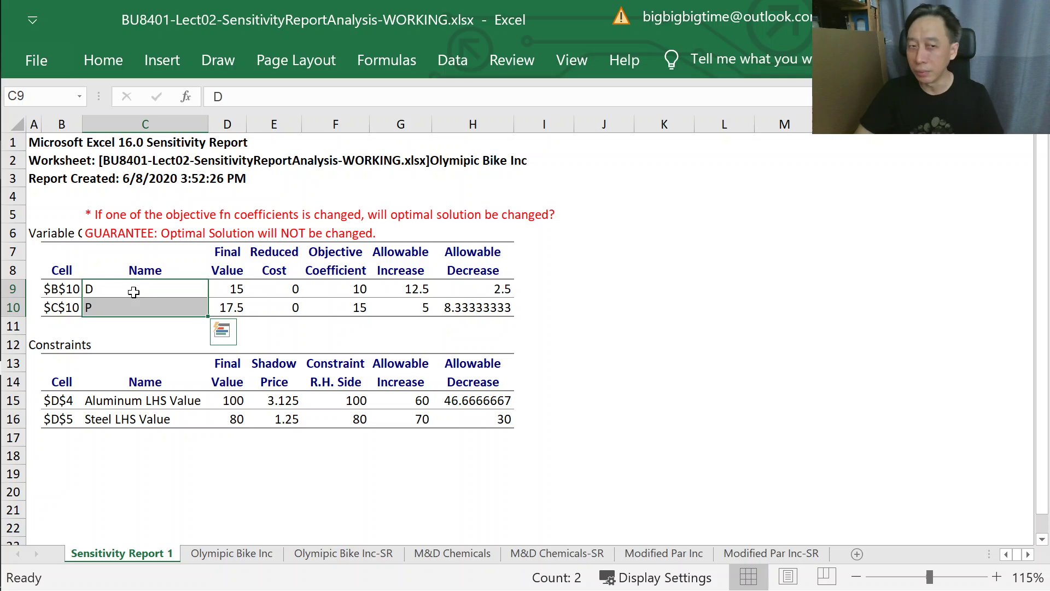
- Compare the report's objective coefficients 10 and 15 with those on the Olympic Bike Inc model
click(224, 555)
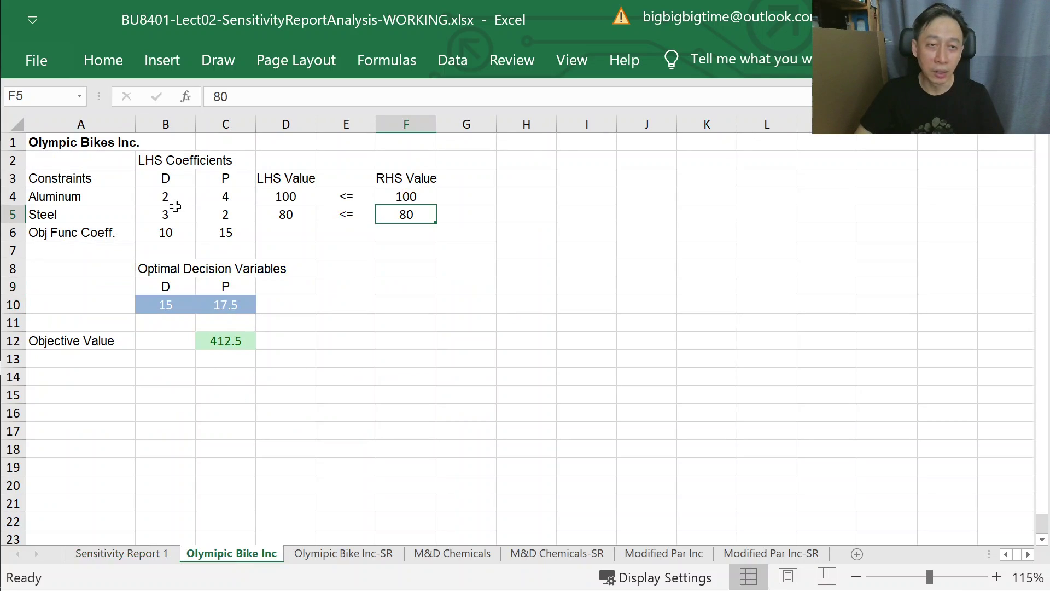
drag(162, 180, 225, 183)
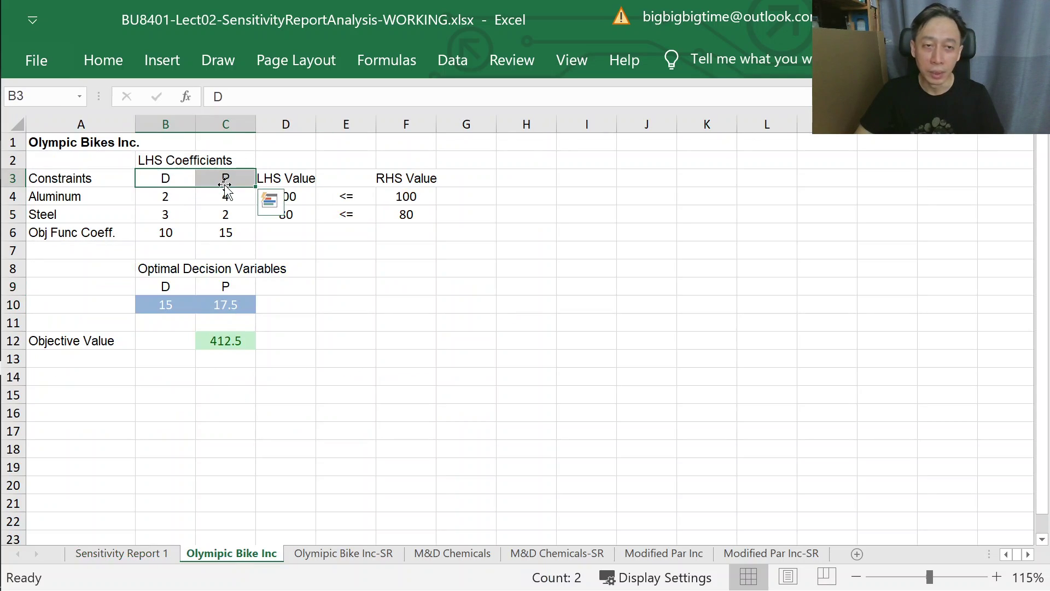
click(112, 555)
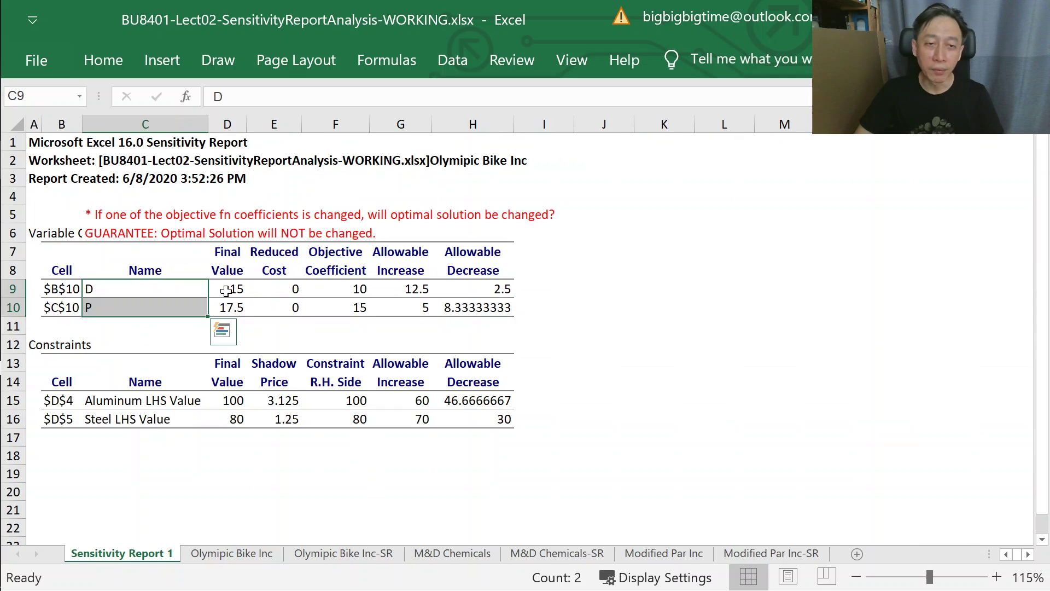
drag(329, 287, 336, 305)
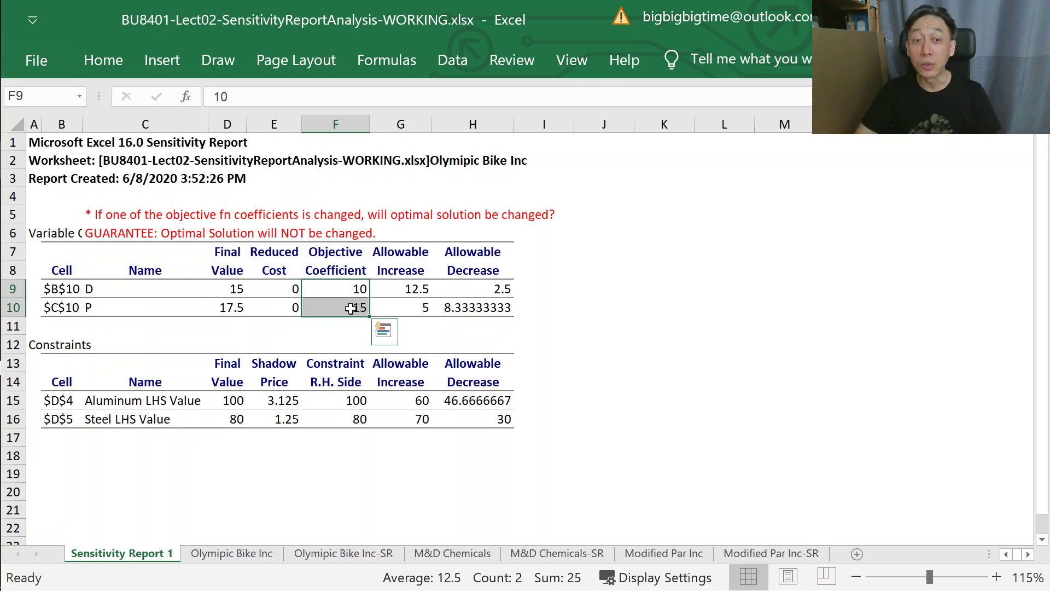
click(240, 553)
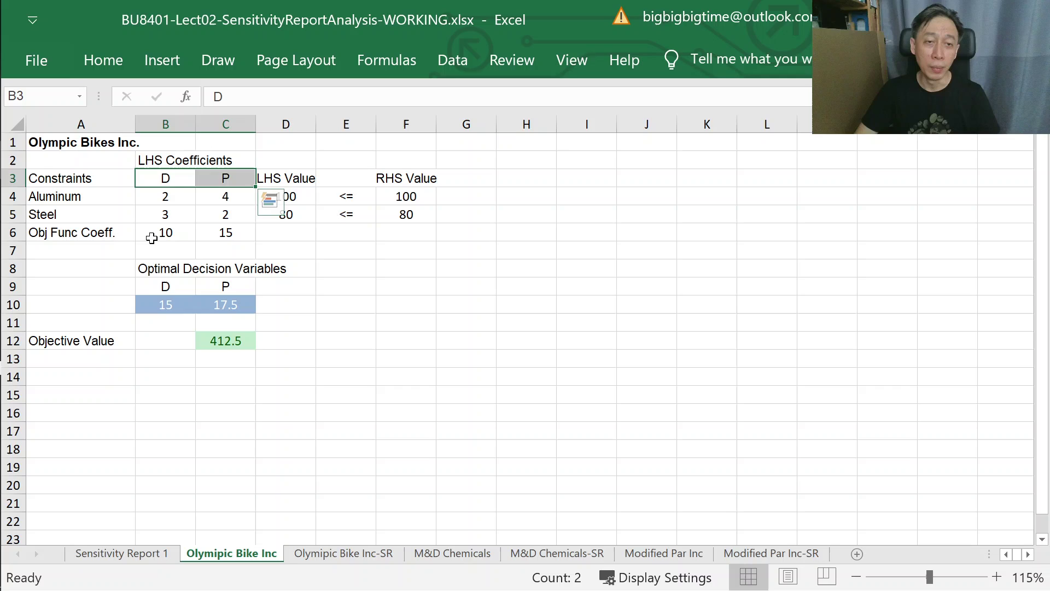
drag(147, 236, 243, 239)
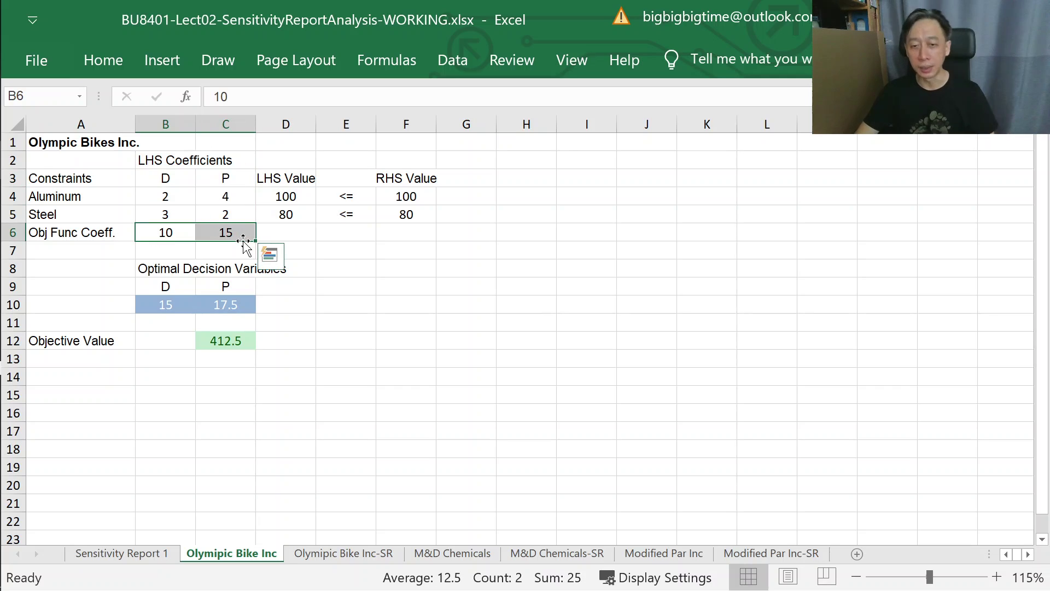
click(131, 551)
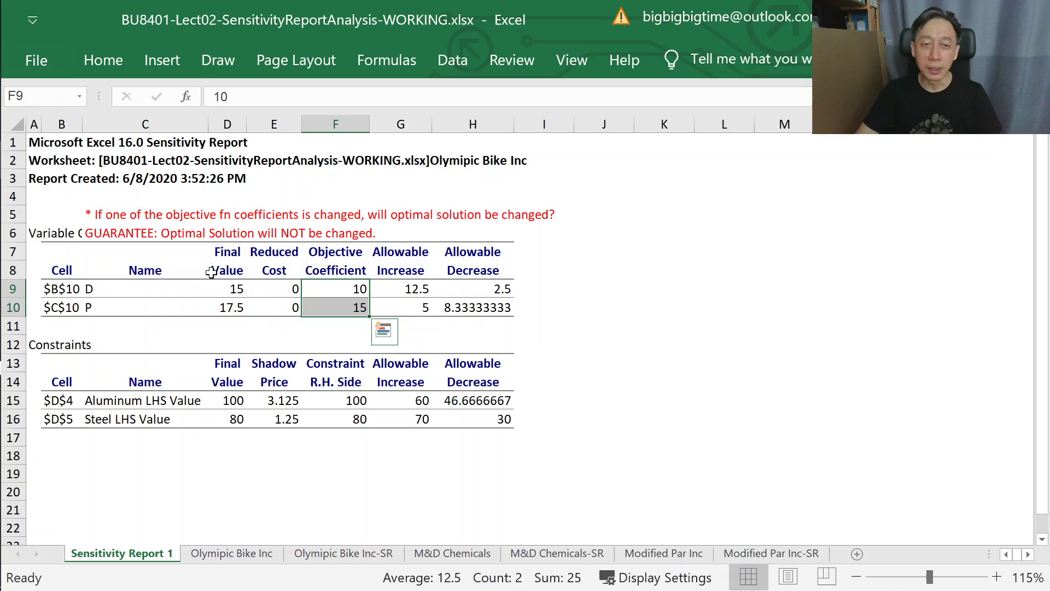
- Match the report's final values, D 15 and P 17.5, to the model's optimal decision values
drag(226, 251, 224, 307)
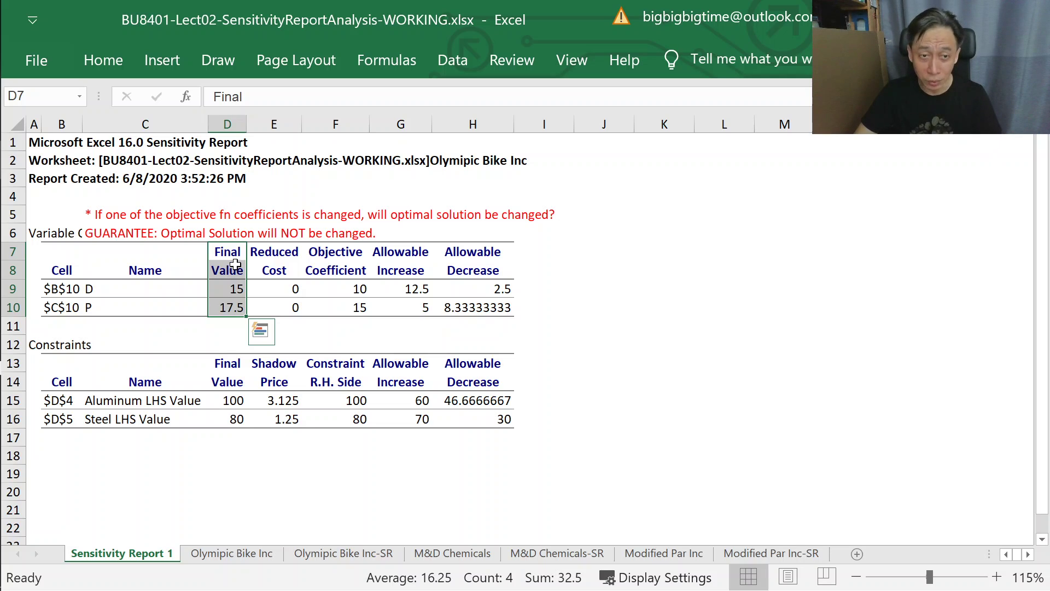
click(227, 290)
click(139, 295)
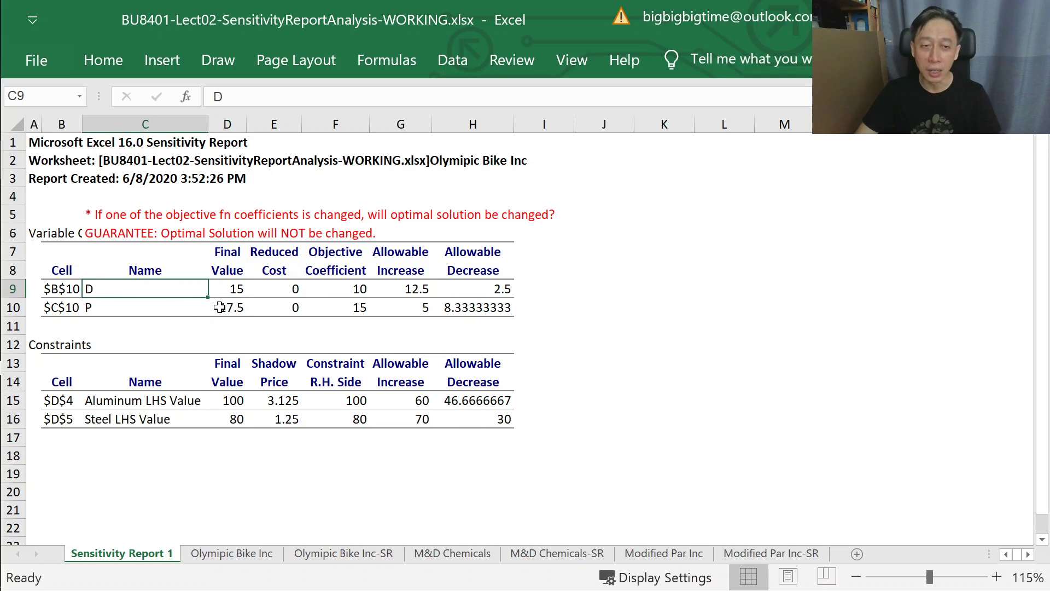
click(220, 307)
click(147, 309)
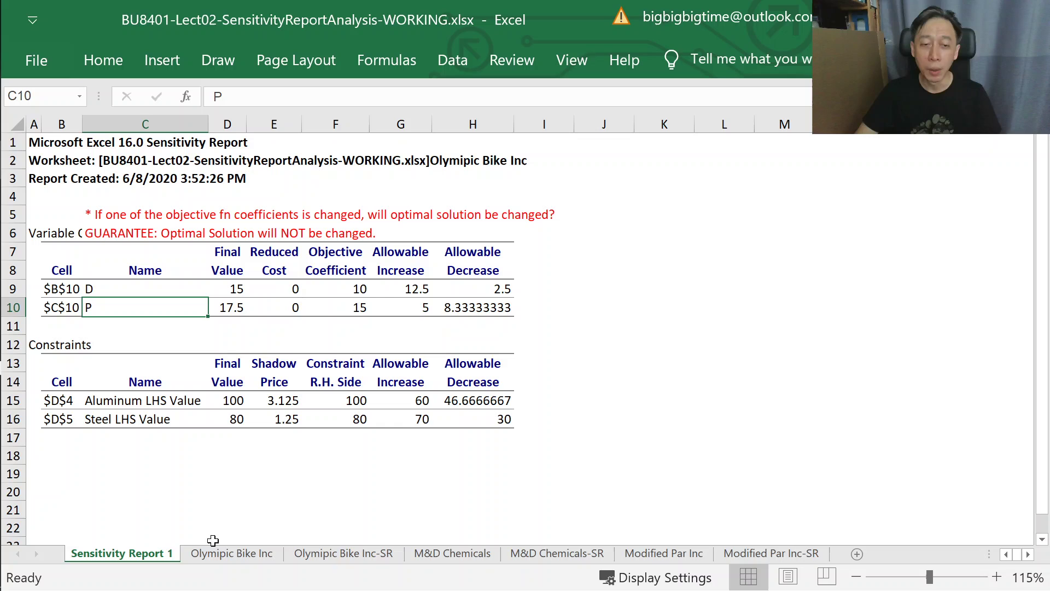
click(215, 557)
drag(167, 305, 243, 322)
key(Right)
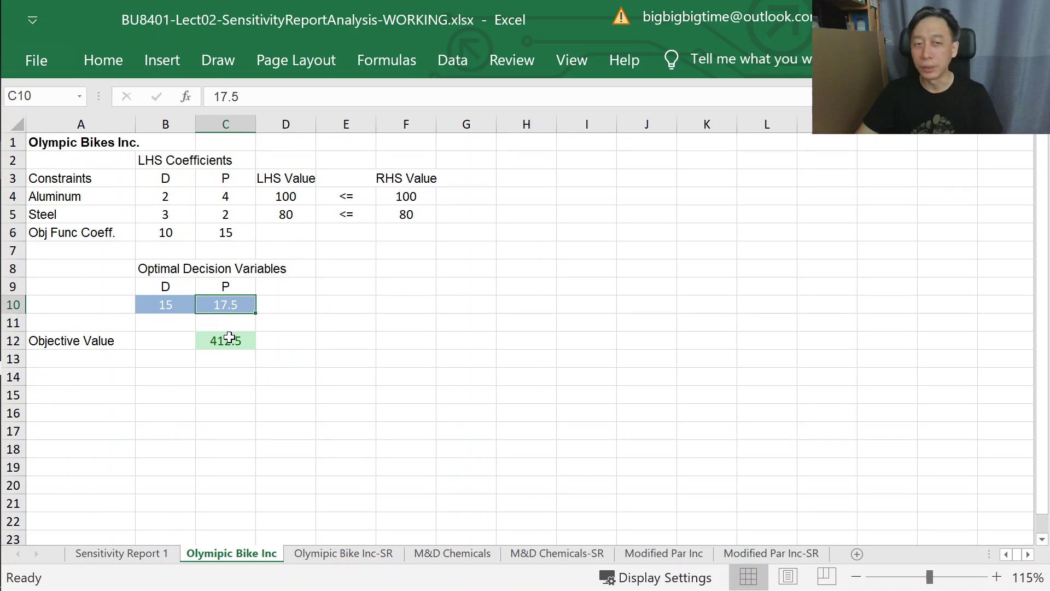
click(112, 556)
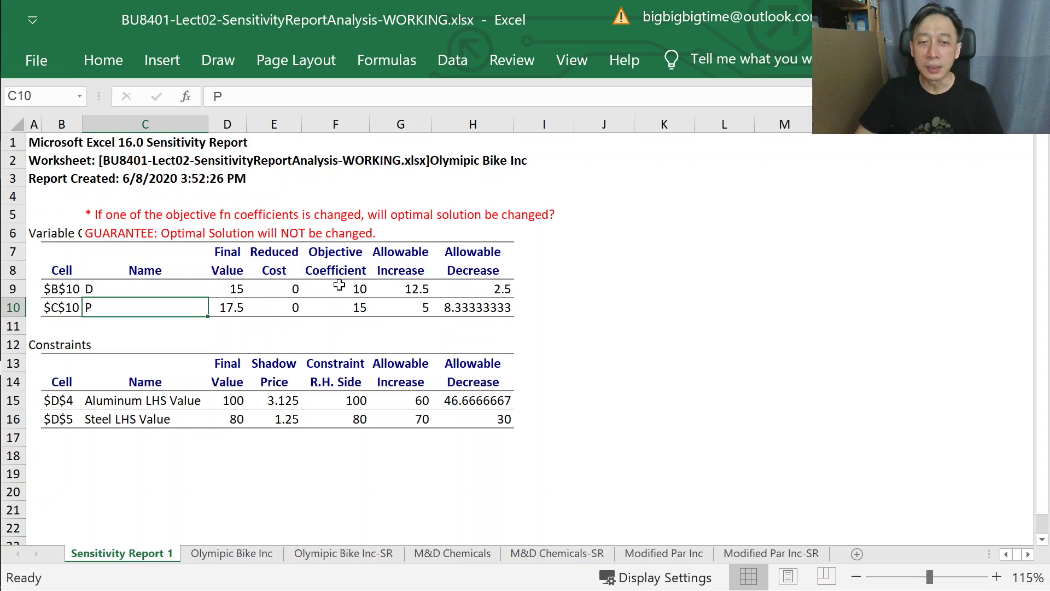
- Review the allowable increase and decrease values alongside D's objective coefficient of 10
drag(398, 288, 468, 308)
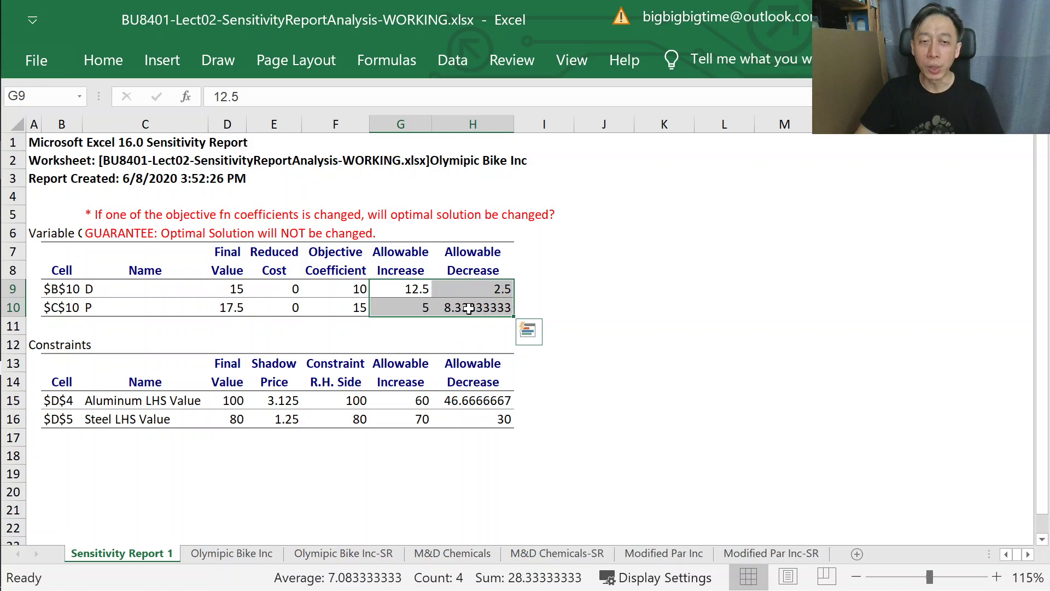
click(346, 288)
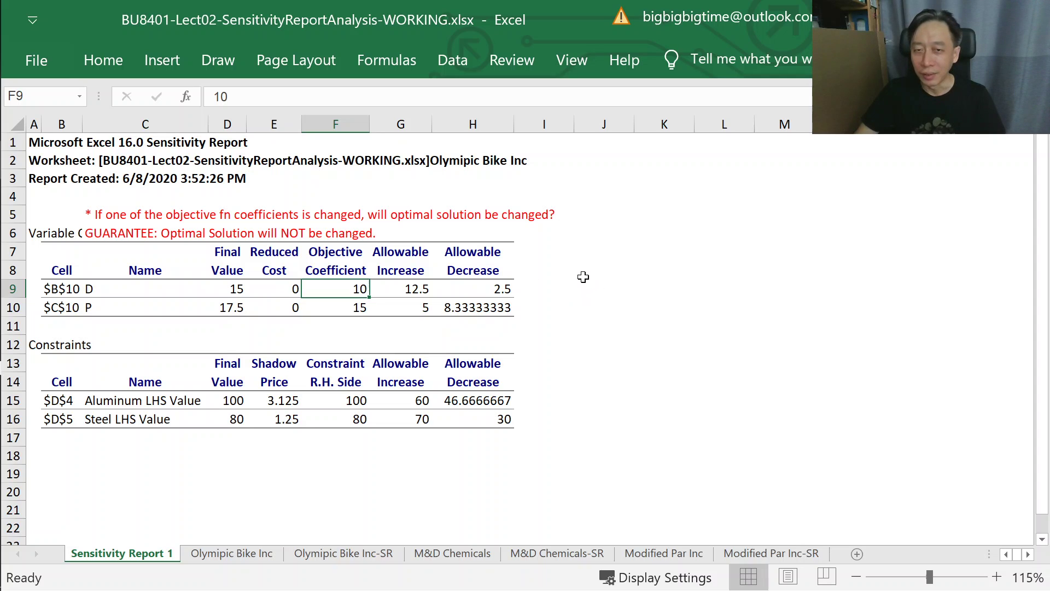
click(572, 256)
- Enter '10-->13' in cell J7 beside the Variable Cells table
key(Right)
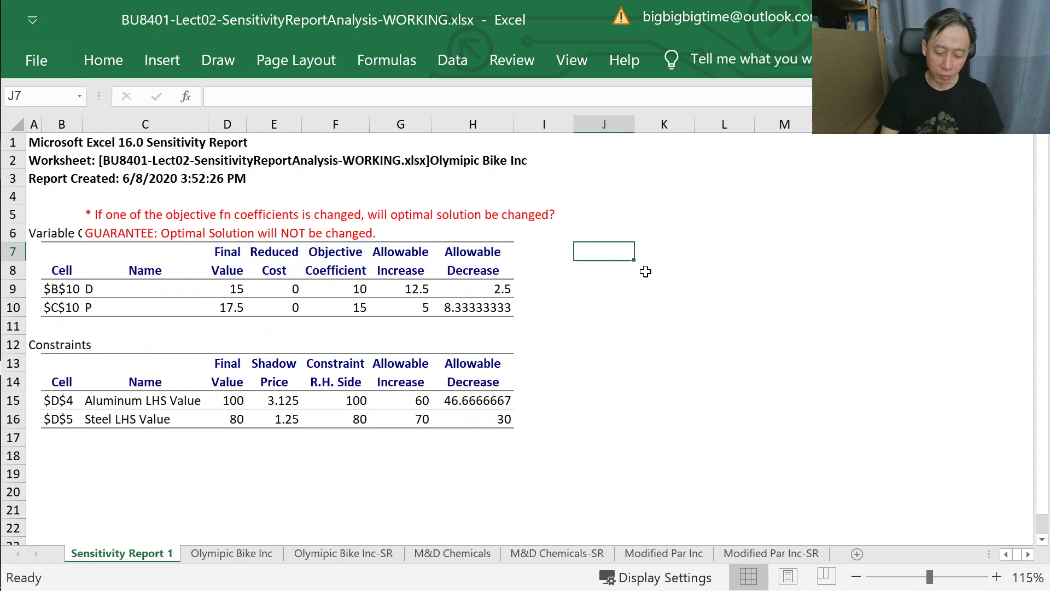
text(10-->13)
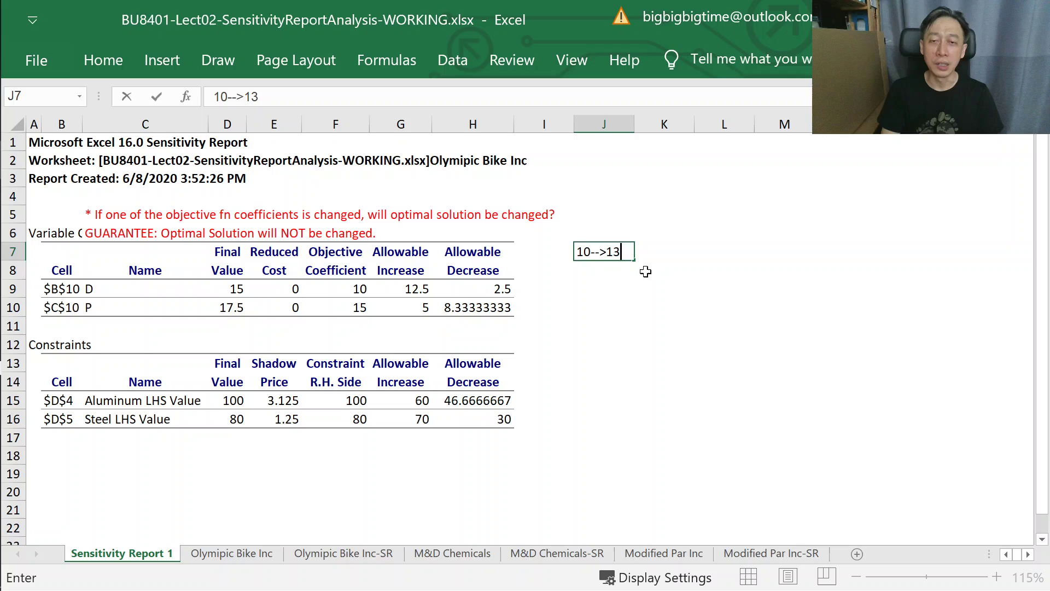
key(Return)
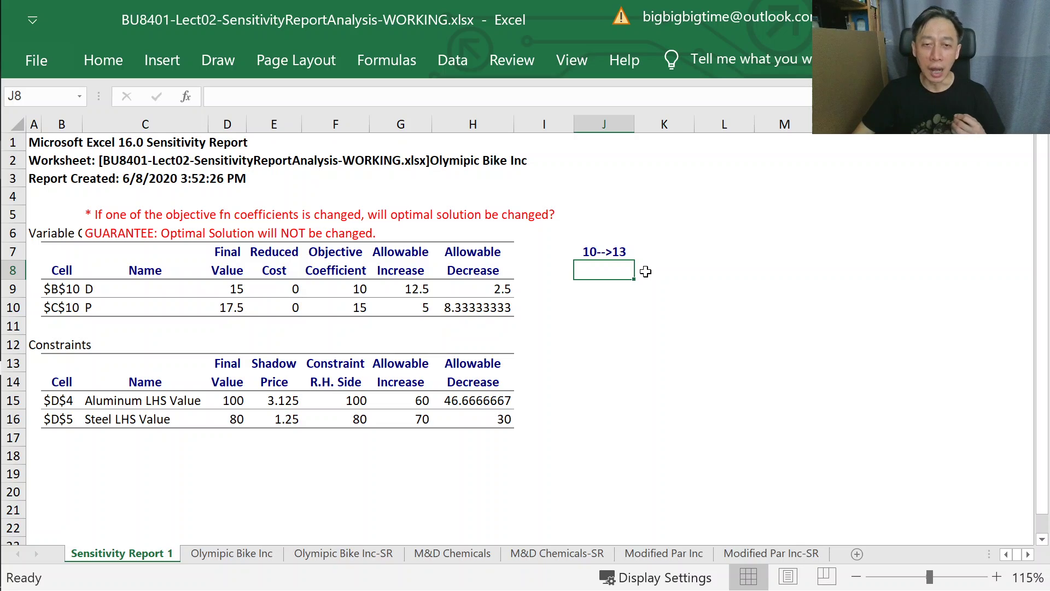
- Check D's allowable increase 12.5 and decrease 2.5, then select J9
click(387, 288)
click(482, 288)
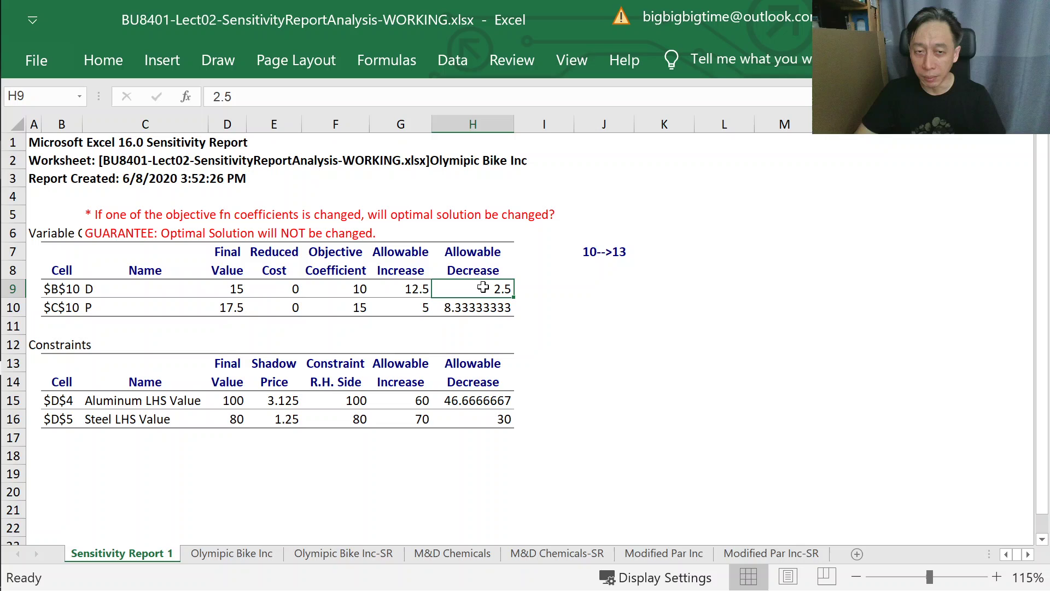
click(604, 289)
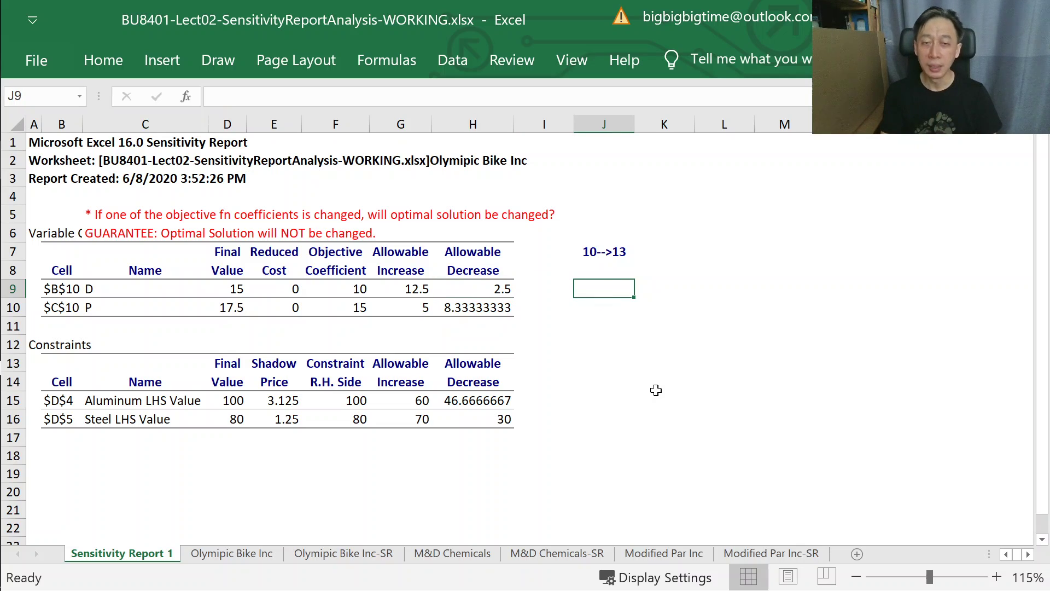
- Write '7.5<--10-->22.5' in J9, using D's allowable decrease 2.5 and increase 12.5
text(10)
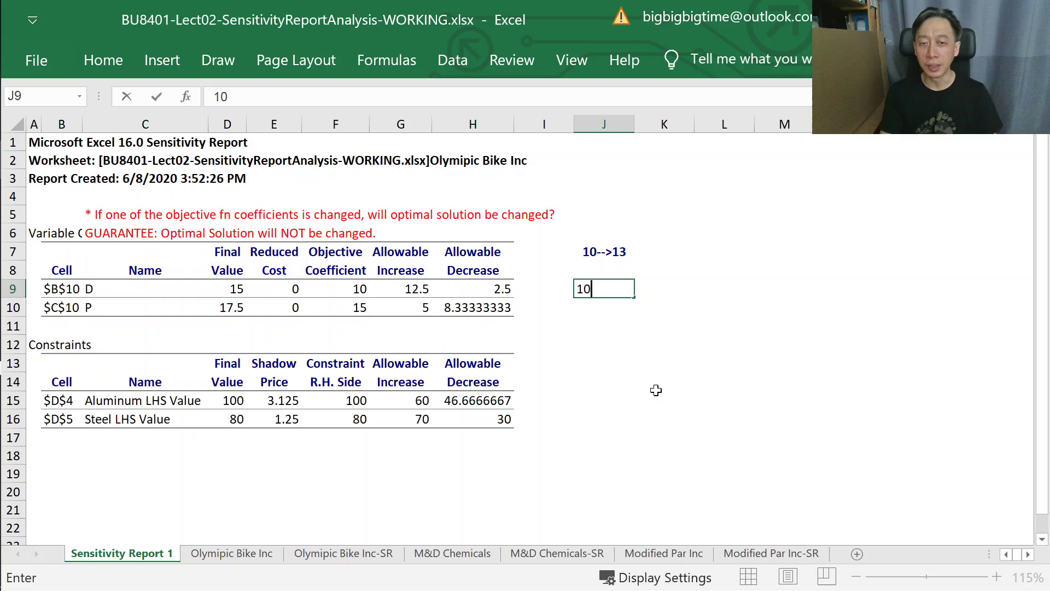
click(498, 296)
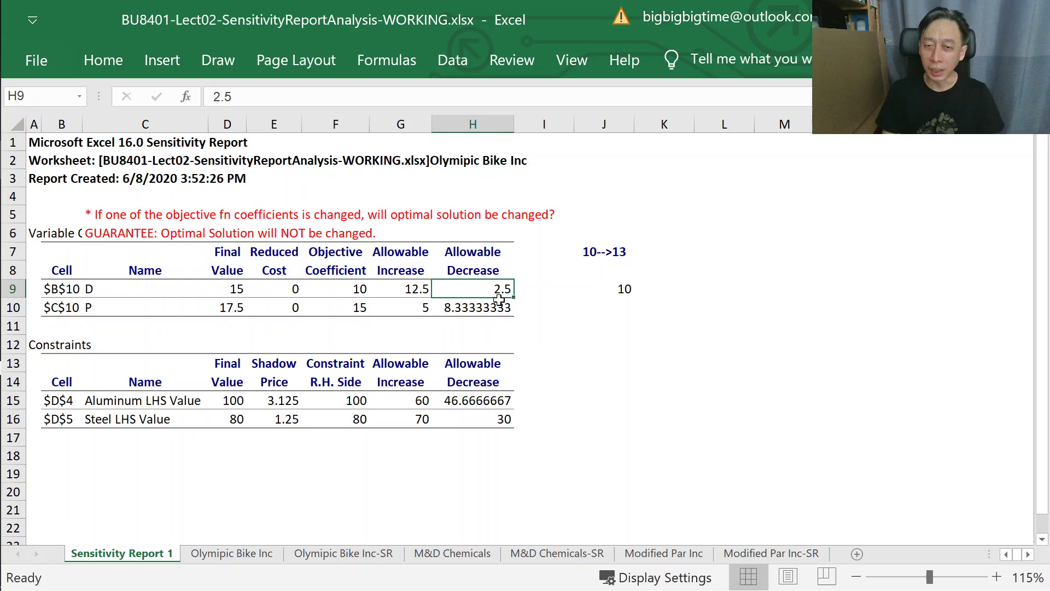
key(Right)
key(Right)
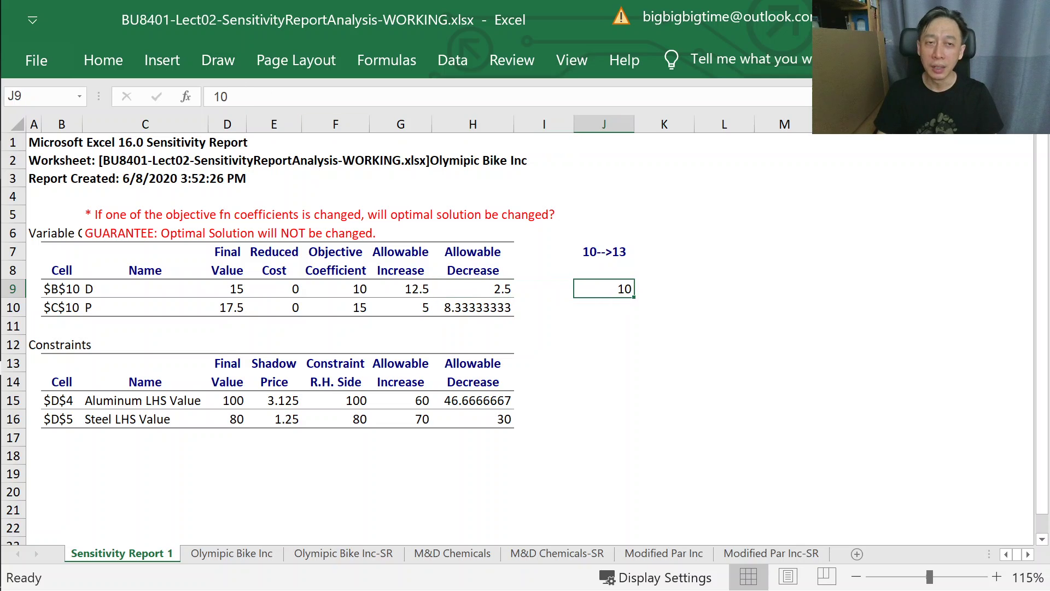
key(F2)
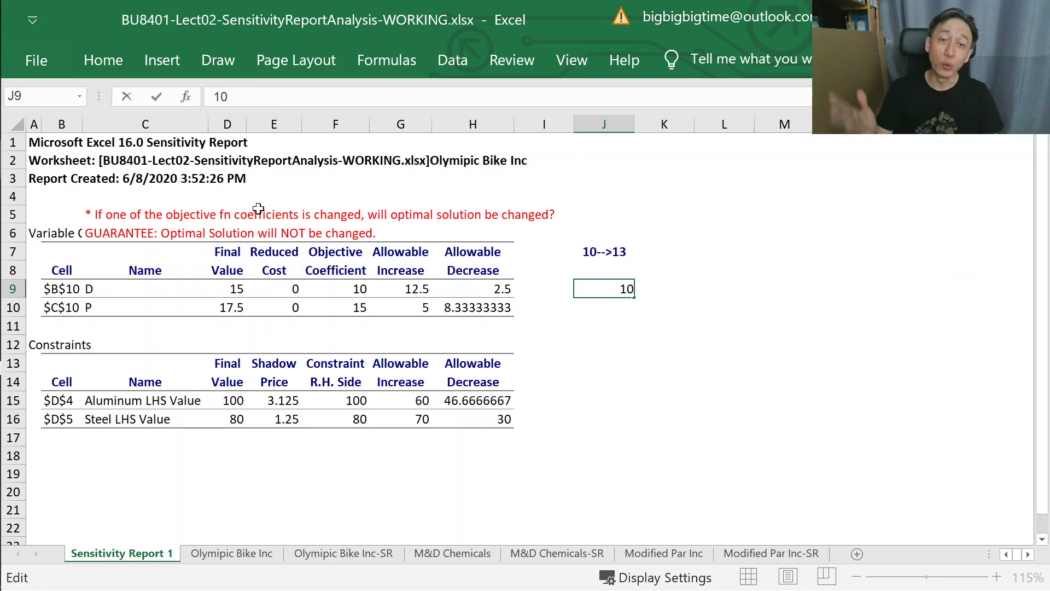
text(7.5-)
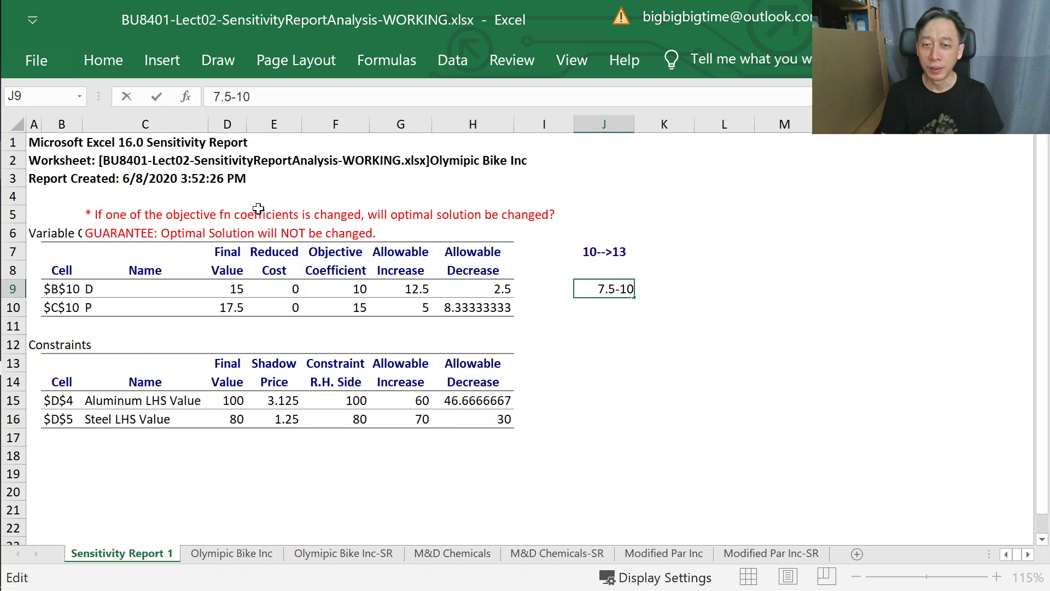
key(BackSpace)
text(<--)
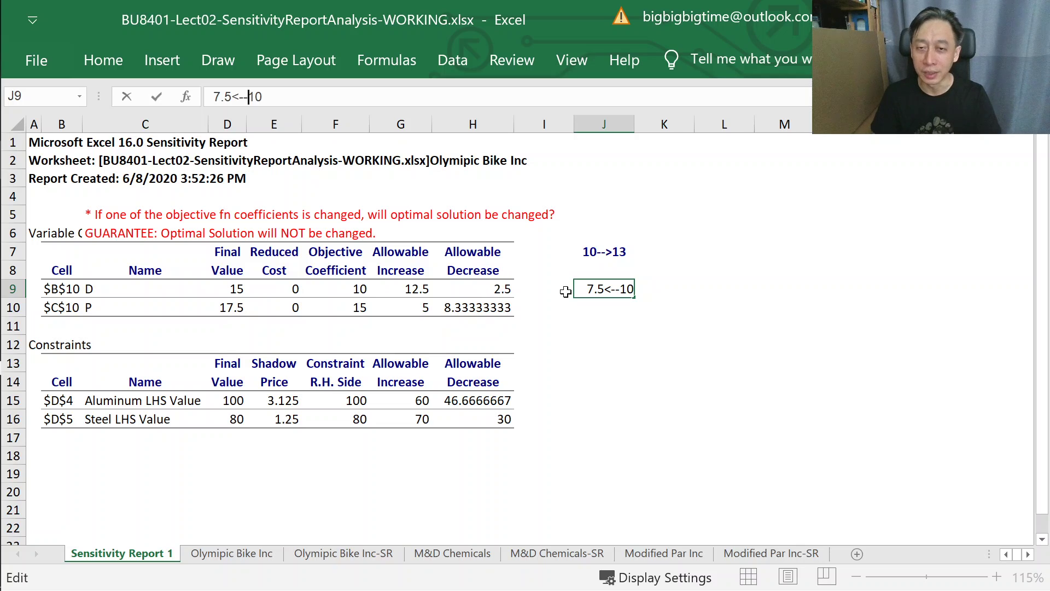
text(-->)
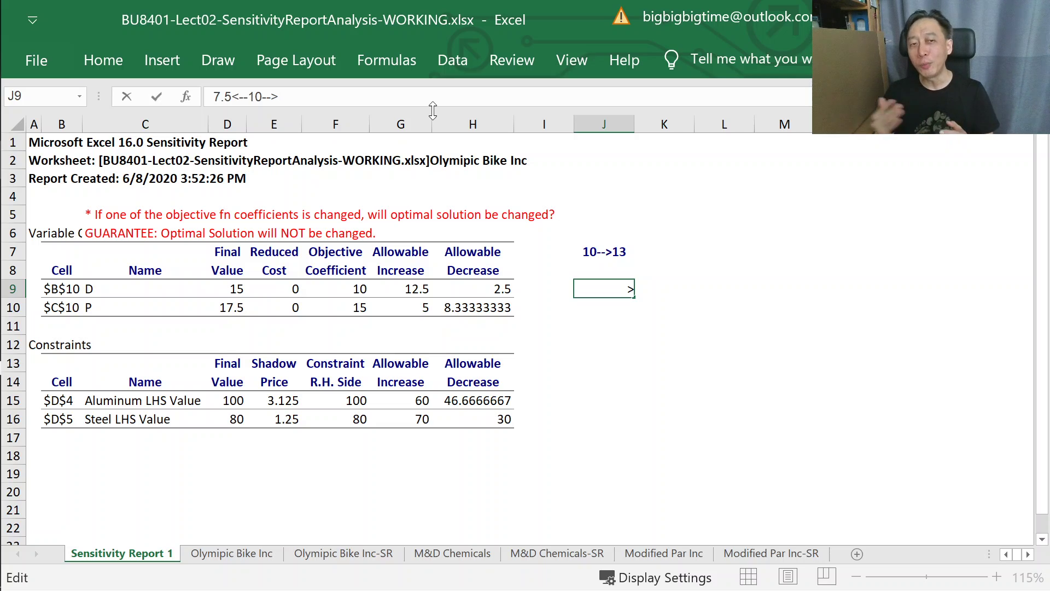
text(22.5)
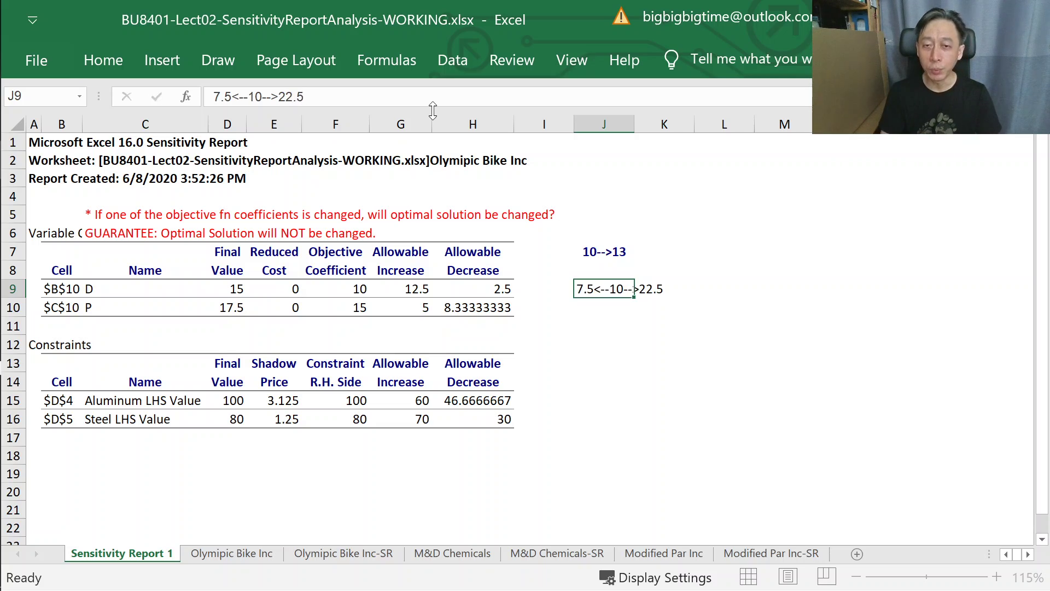
key(Return)
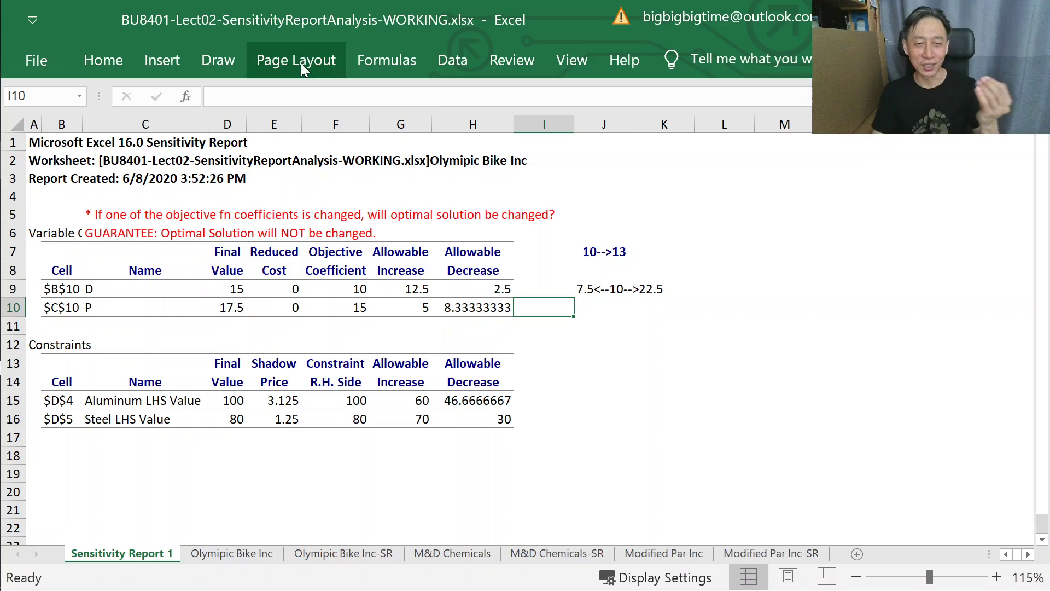
- Select C6 to point out the GUARANTEE note
click(138, 237)
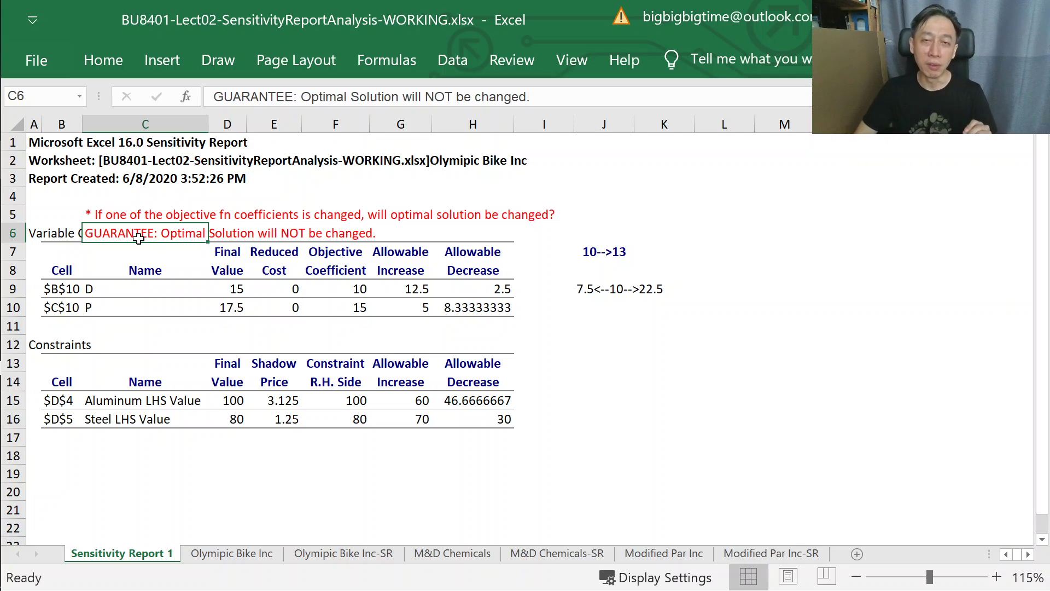
- On the Olympic Bike Inc sheet, change D's coefficient in B6 to 13 and clear the decision values
click(239, 554)
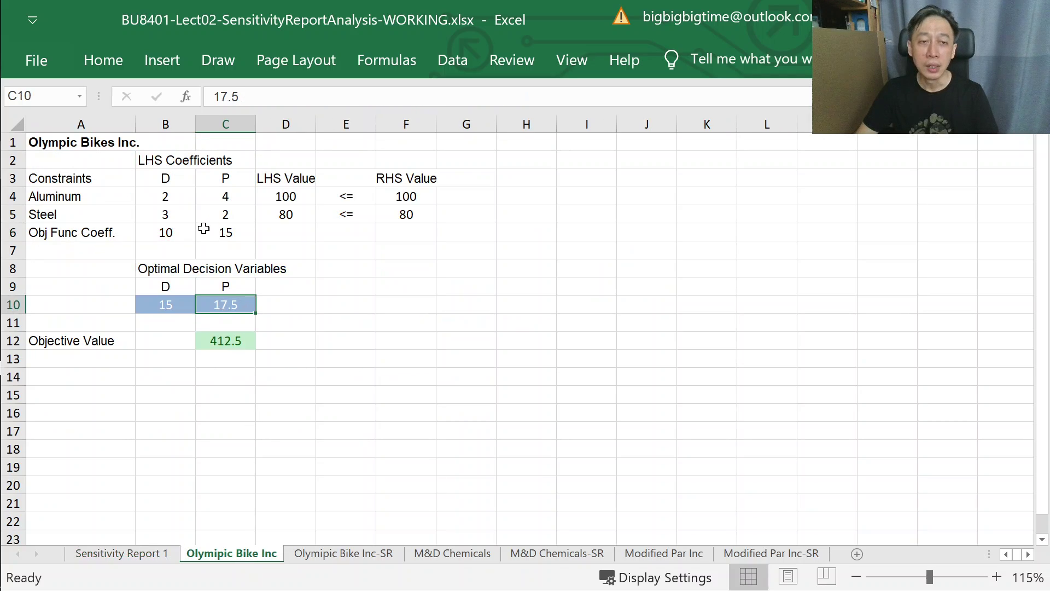
click(157, 233)
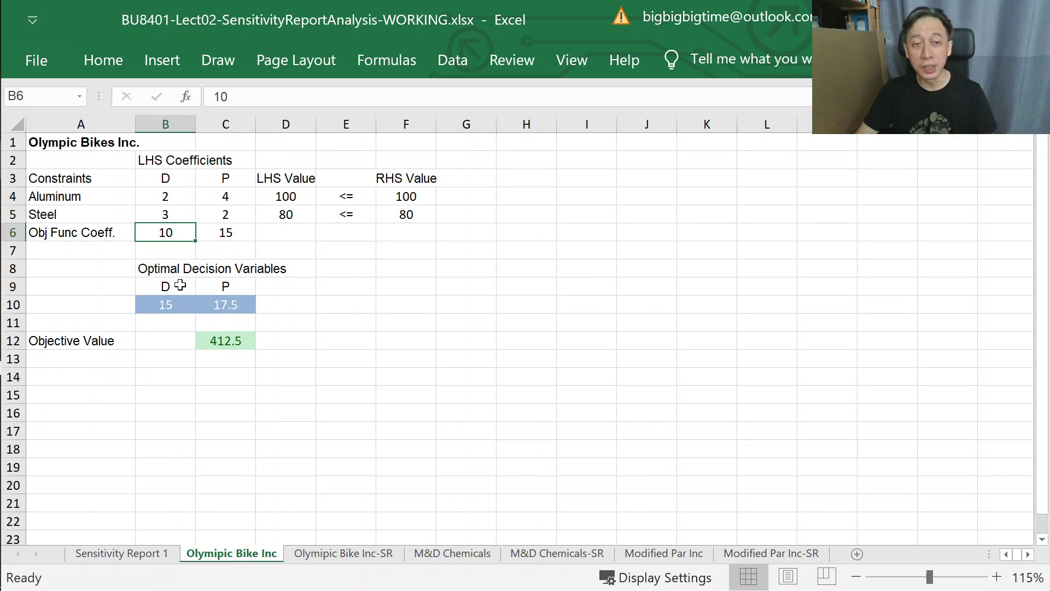
text(13)
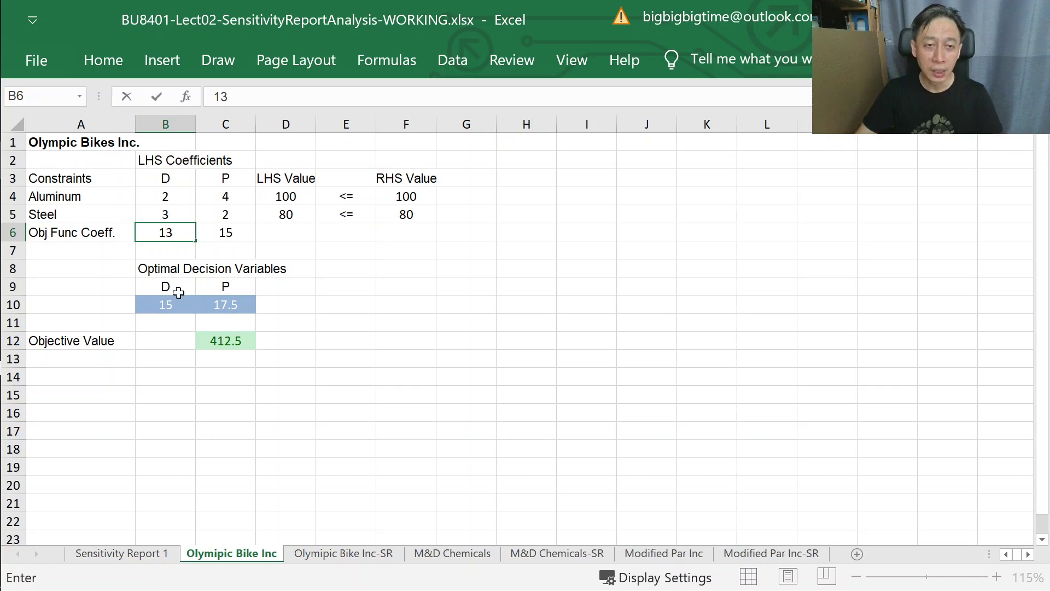
key(Tab)
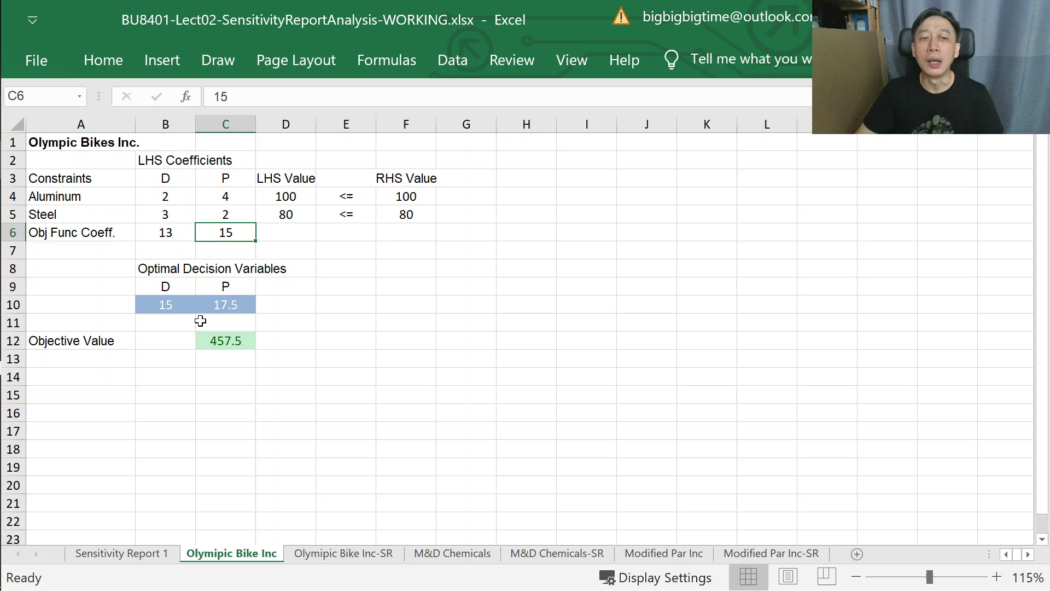
drag(172, 305, 221, 304)
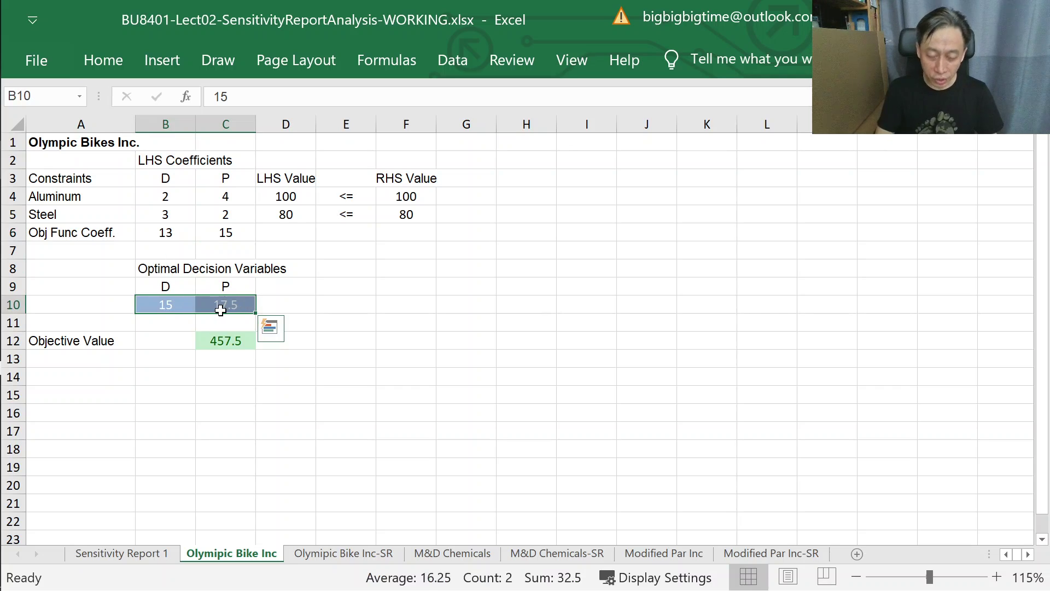
key(Delete)
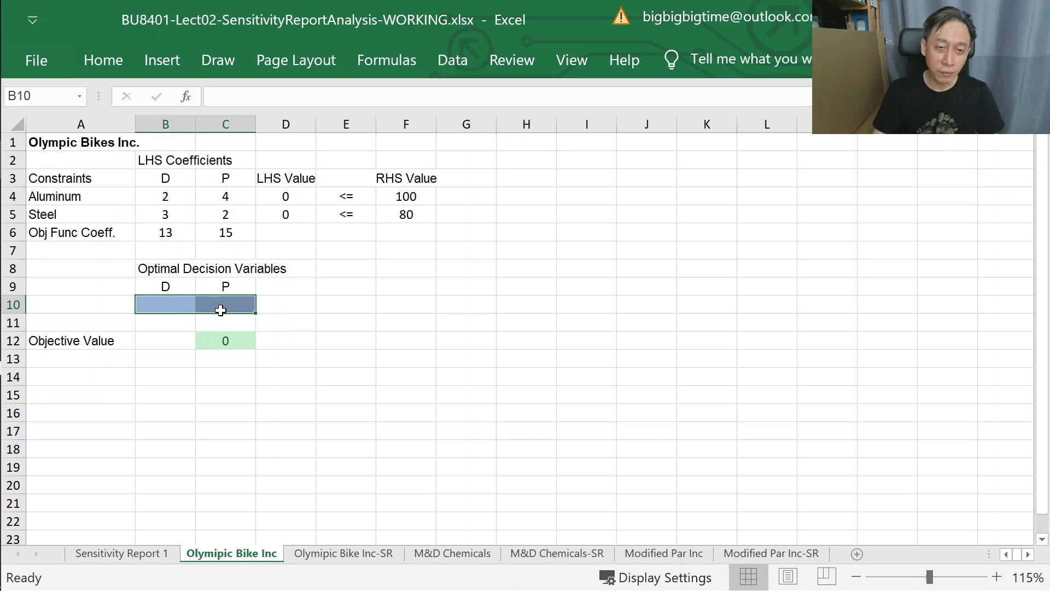
click(294, 337)
- Re-solve with Solver, keeping D 15 and P 17.5, and inspect the C12 objective formula
click(453, 61)
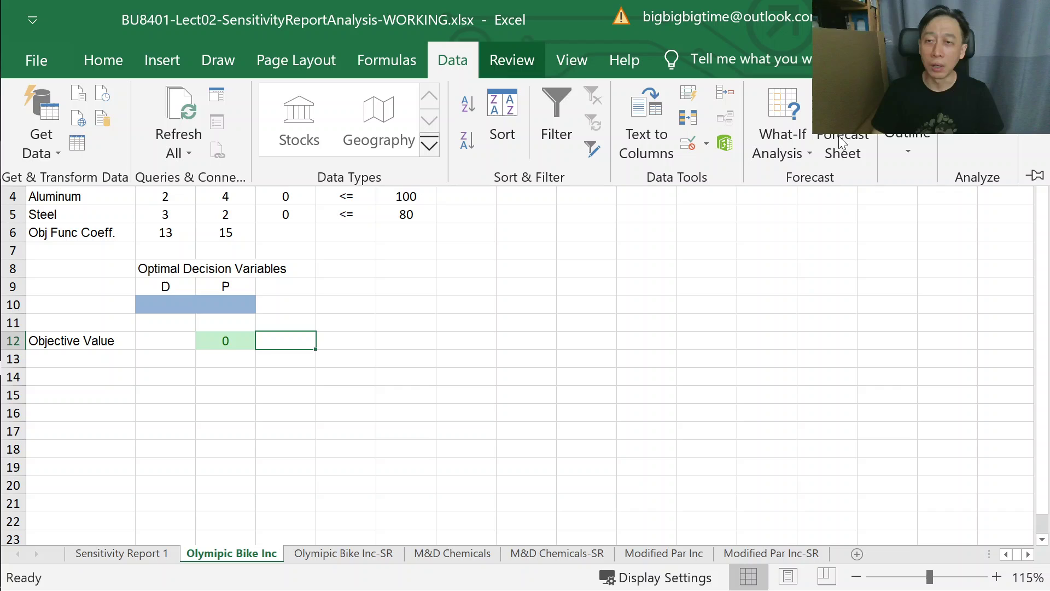
click(979, 99)
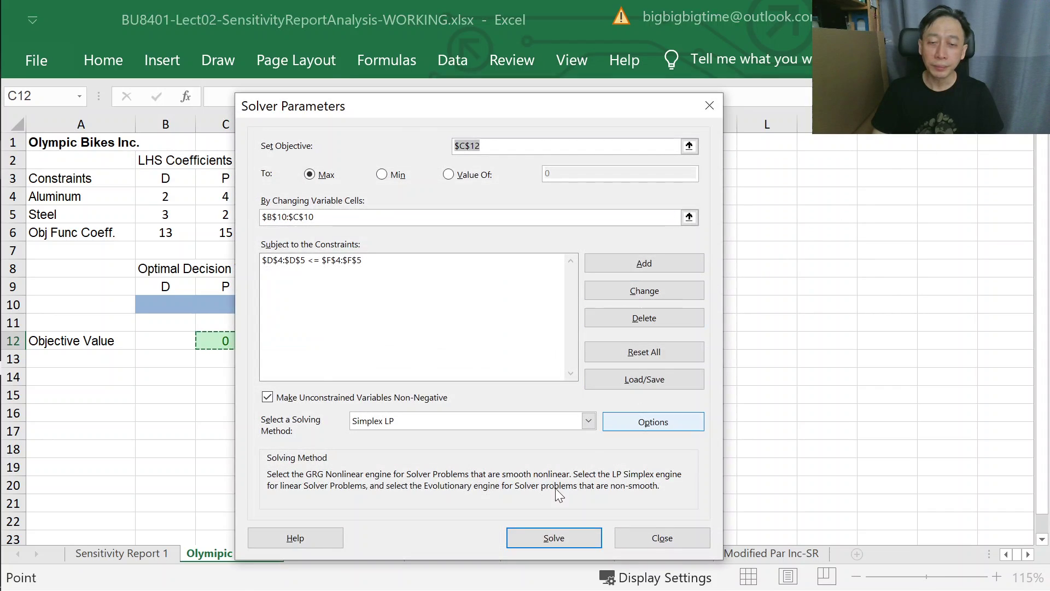
click(553, 537)
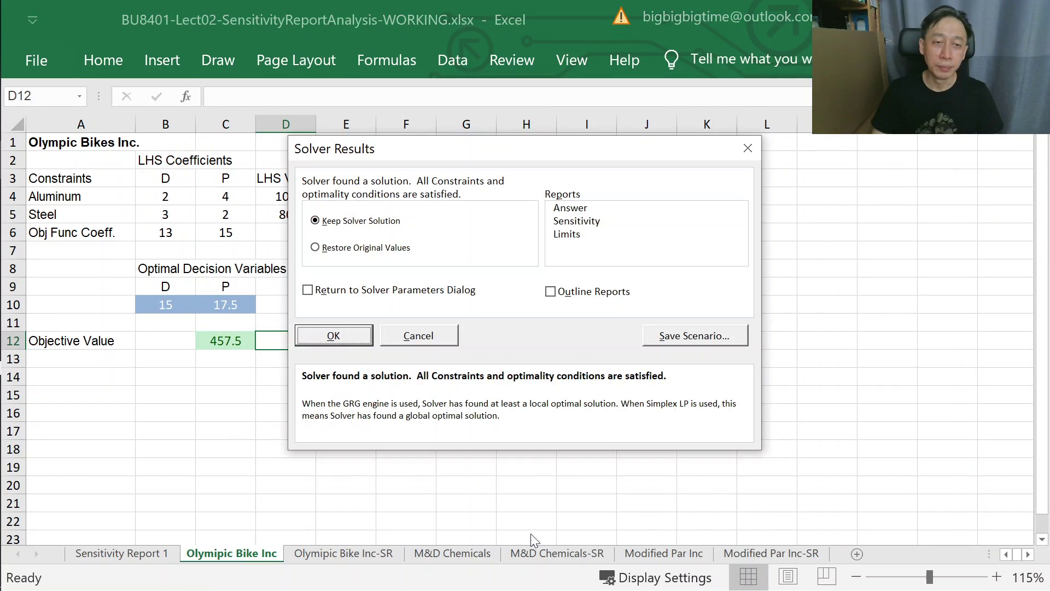
click(334, 335)
click(147, 301)
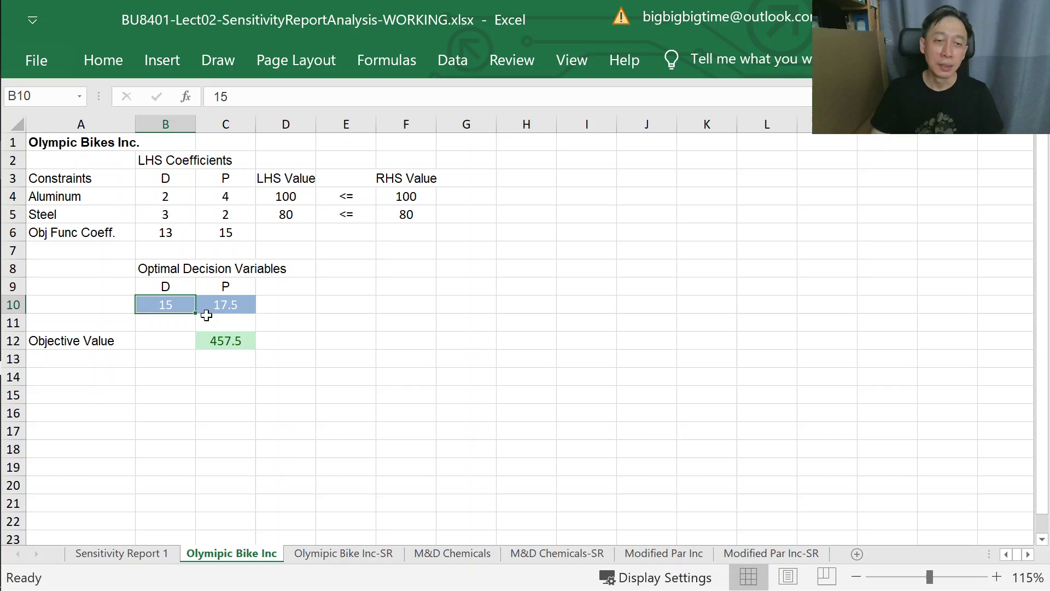
click(220, 306)
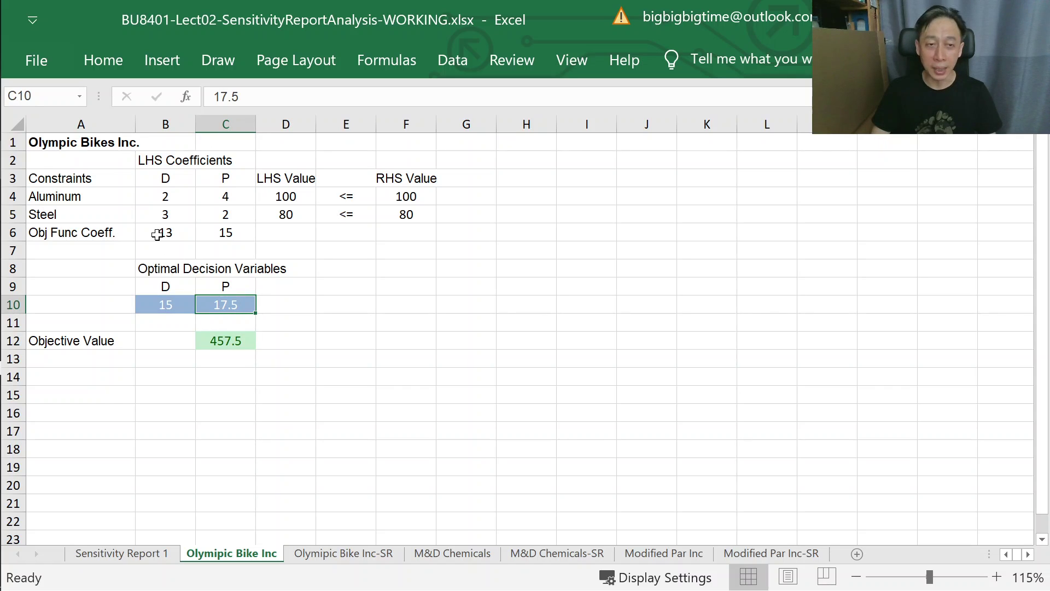
click(236, 344)
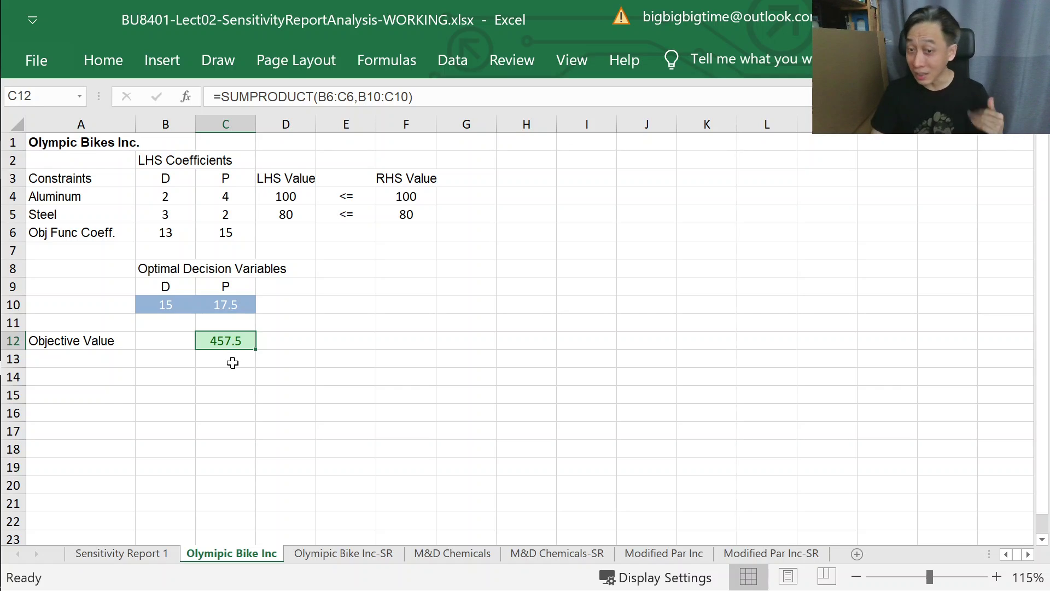
- Set D's objective coefficient in B6 to 20, re-solve with Solver, and check D and P
click(166, 234)
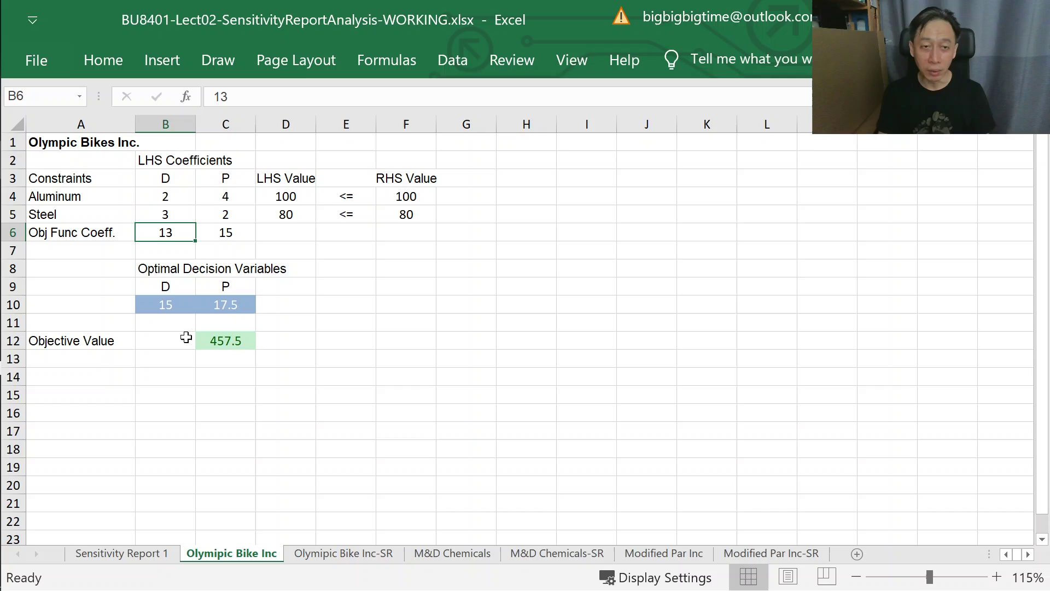
text(20)
key(Return)
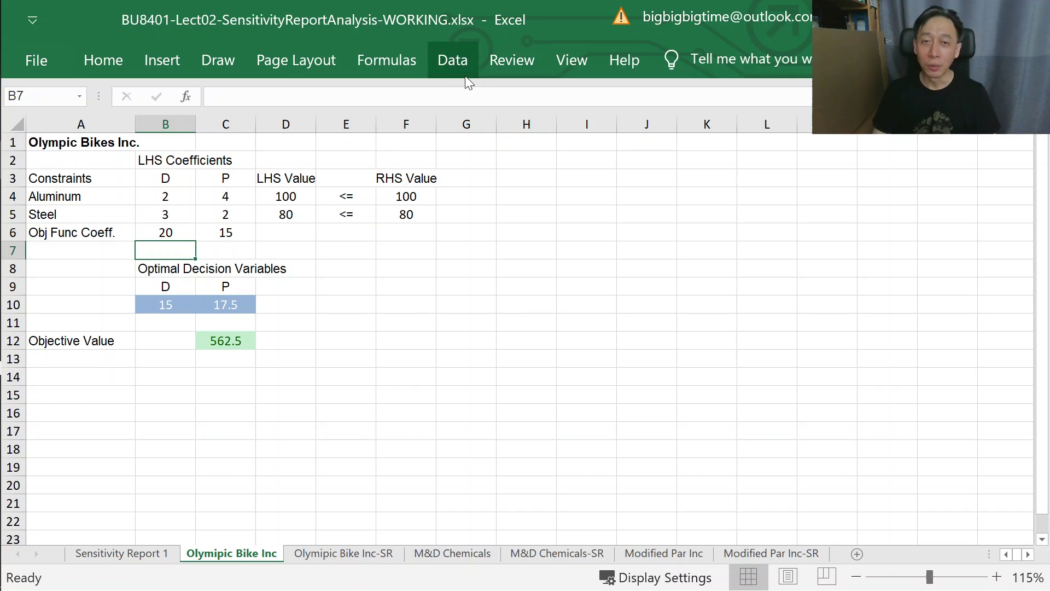
click(456, 61)
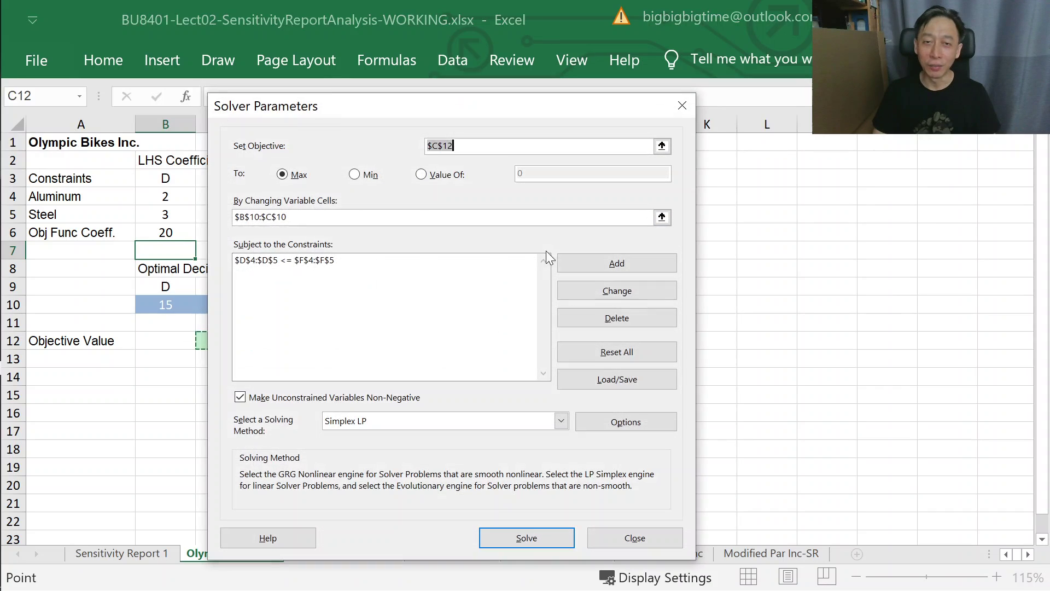
click(510, 536)
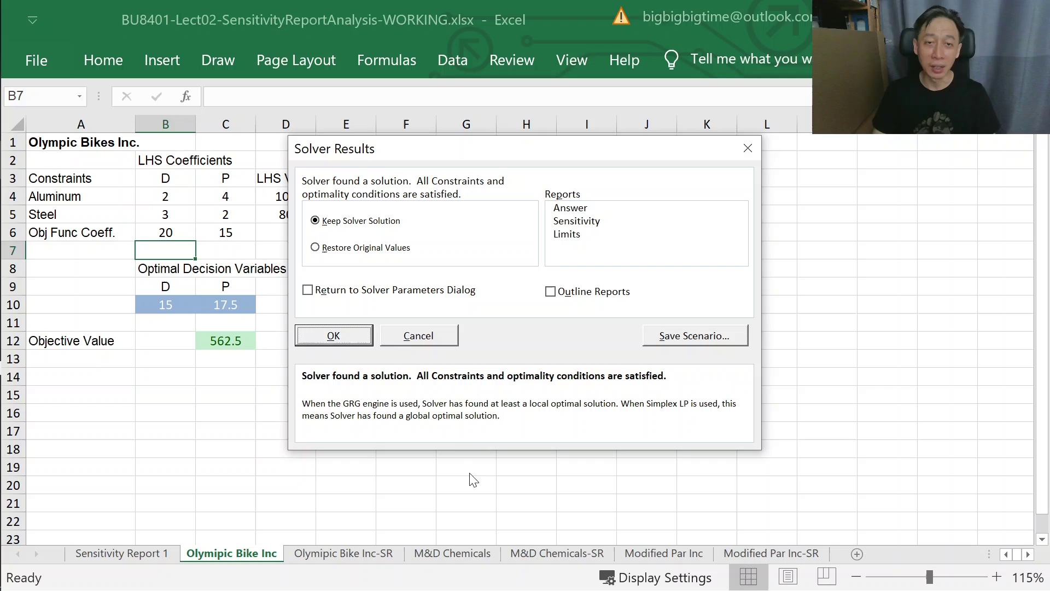
click(326, 335)
click(164, 302)
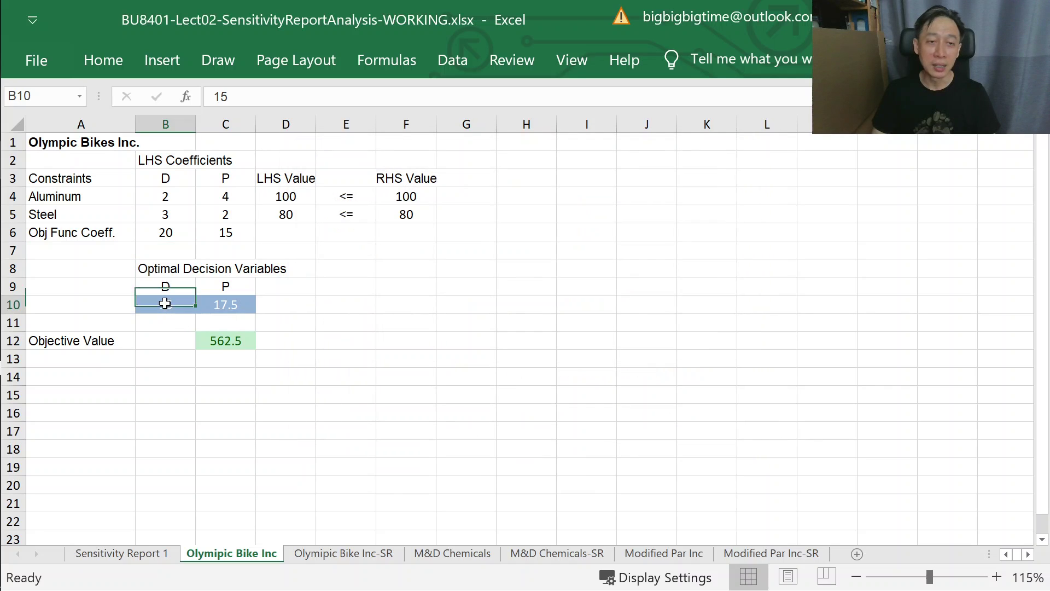
click(227, 301)
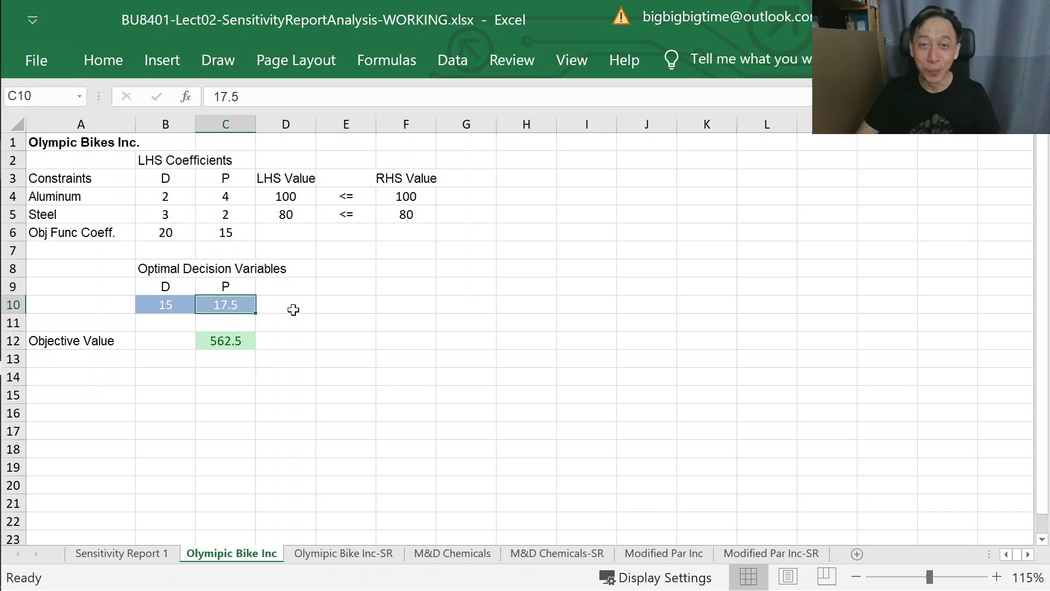
- Raise D's coefficient to 25 and re-solve, giving D 26.6667, P 0, objective 666.667
click(179, 235)
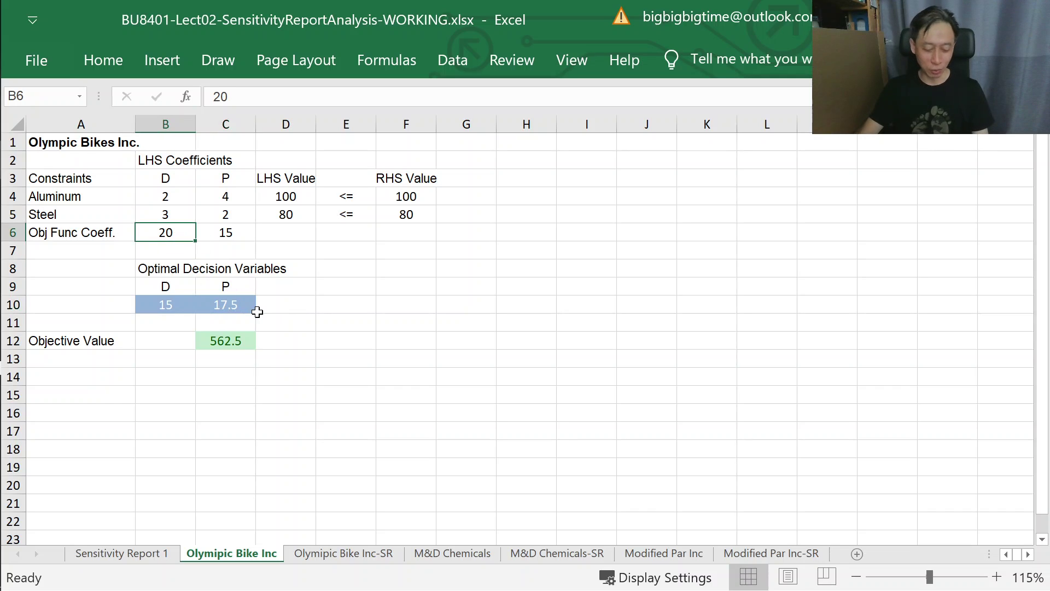
text(25)
key(Tab)
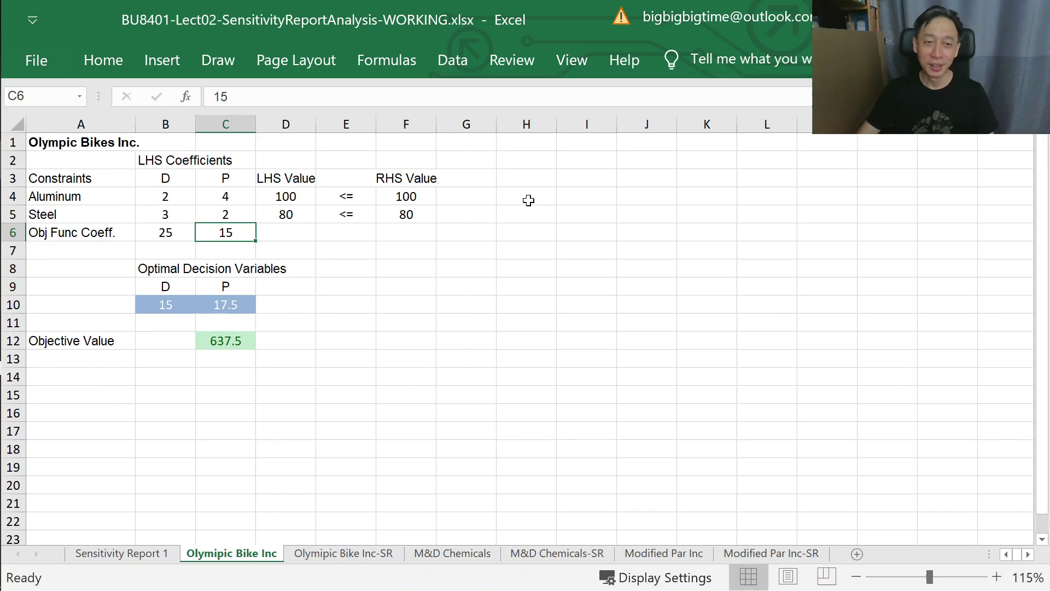
click(443, 60)
click(977, 126)
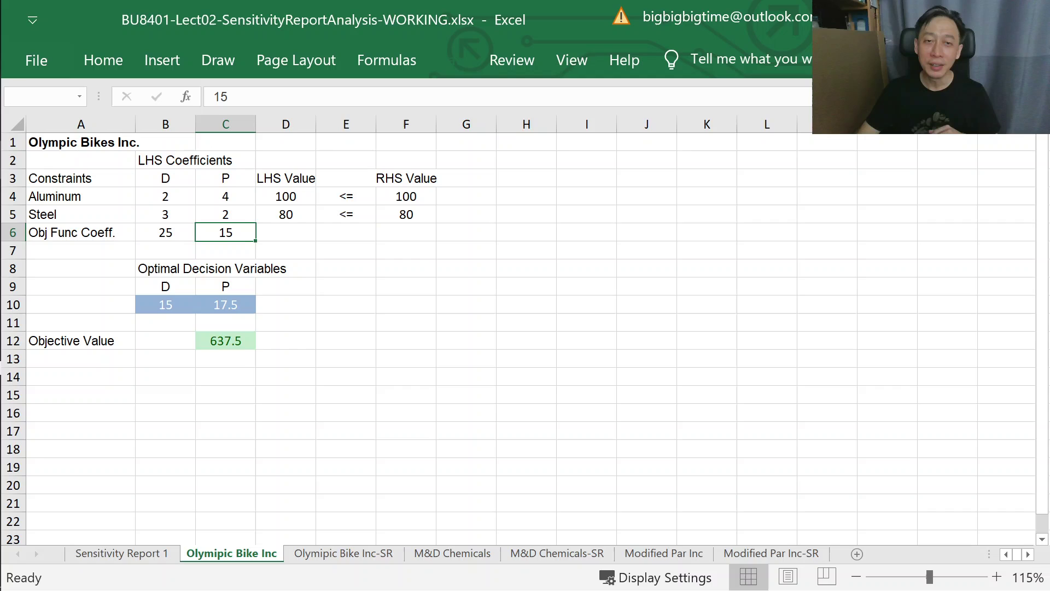
click(494, 538)
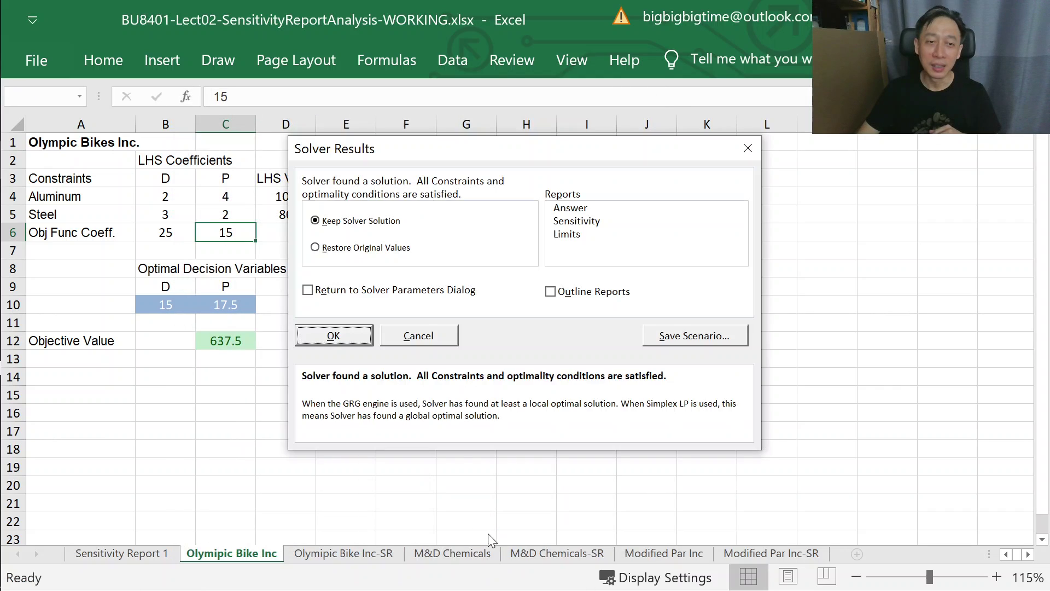
click(353, 335)
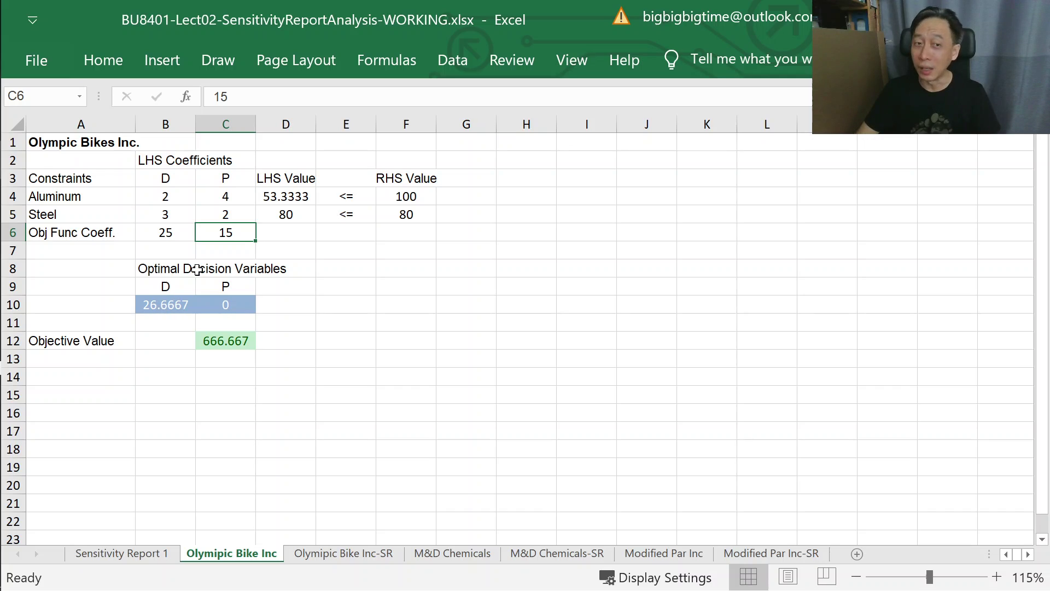
click(183, 232)
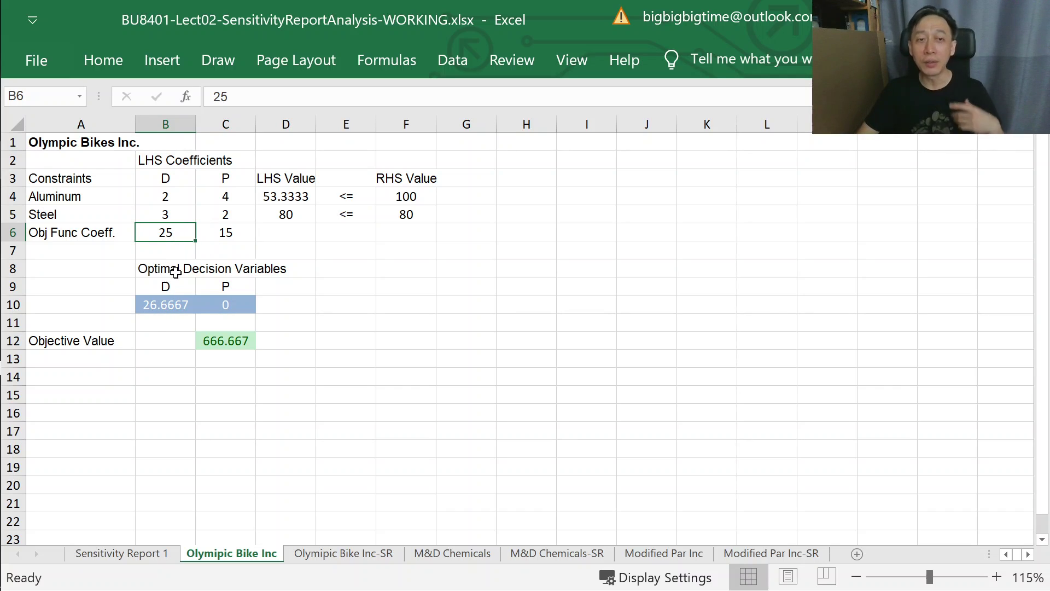
- On Sensitivity Report 1, review D's range 7.5<--10-->22.5 in J9 and the GUARANTEE note in C6
click(142, 553)
click(602, 288)
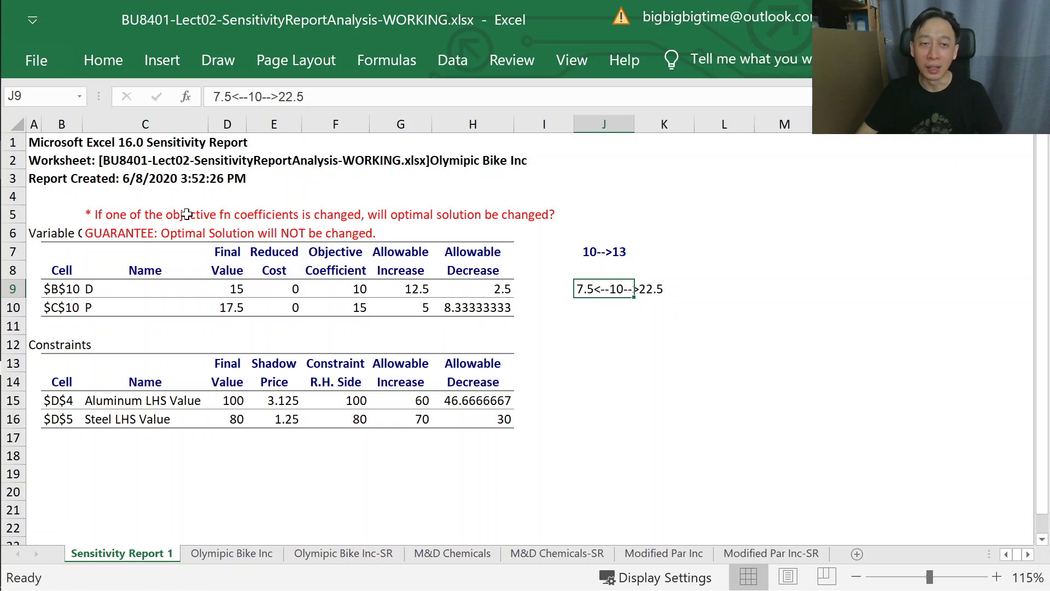
click(102, 233)
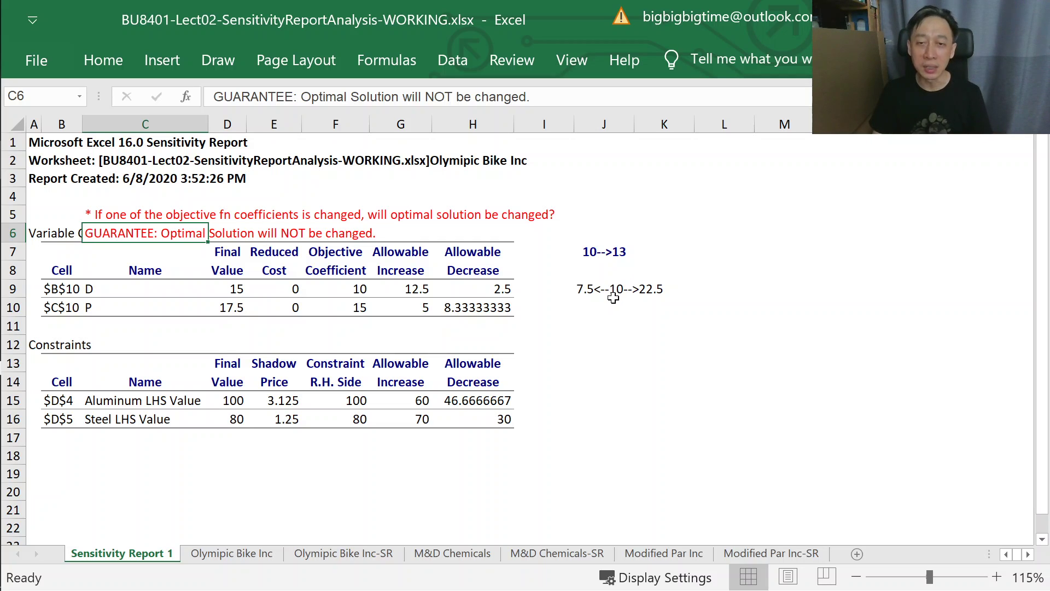
click(476, 290)
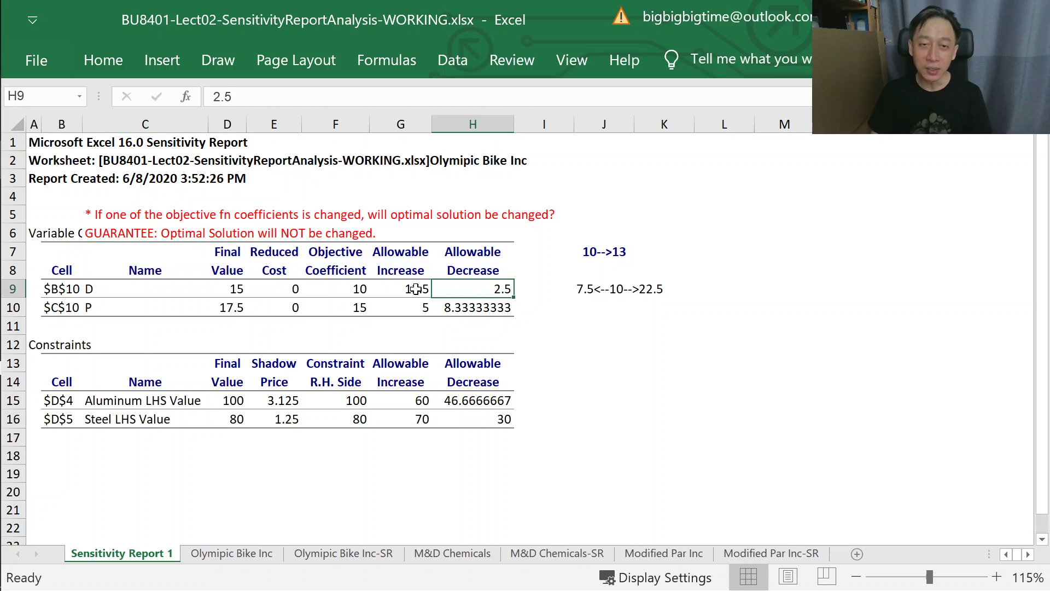
click(414, 289)
click(453, 290)
click(420, 291)
click(462, 293)
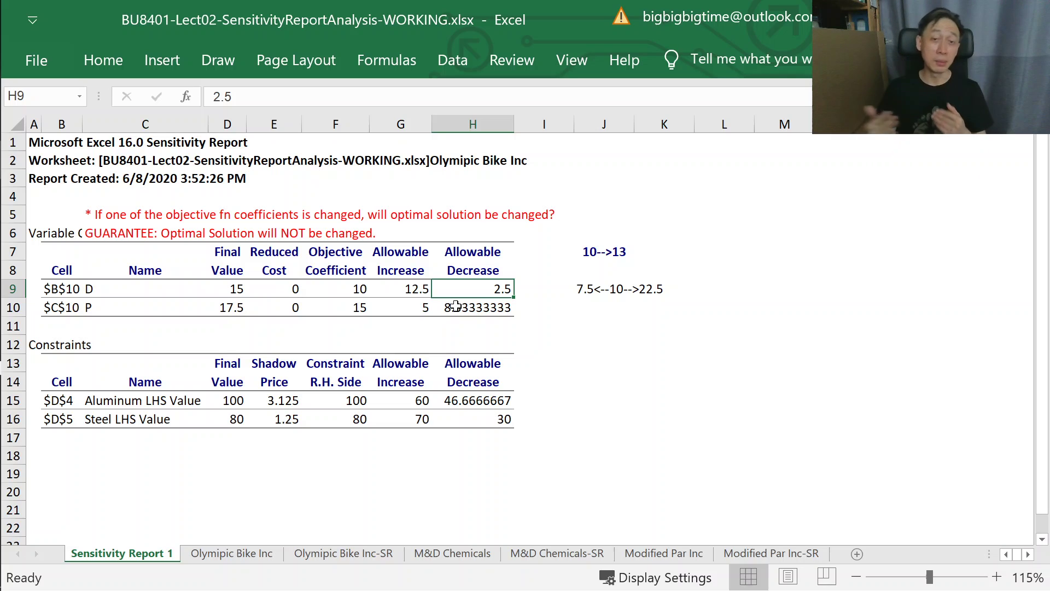
click(455, 307)
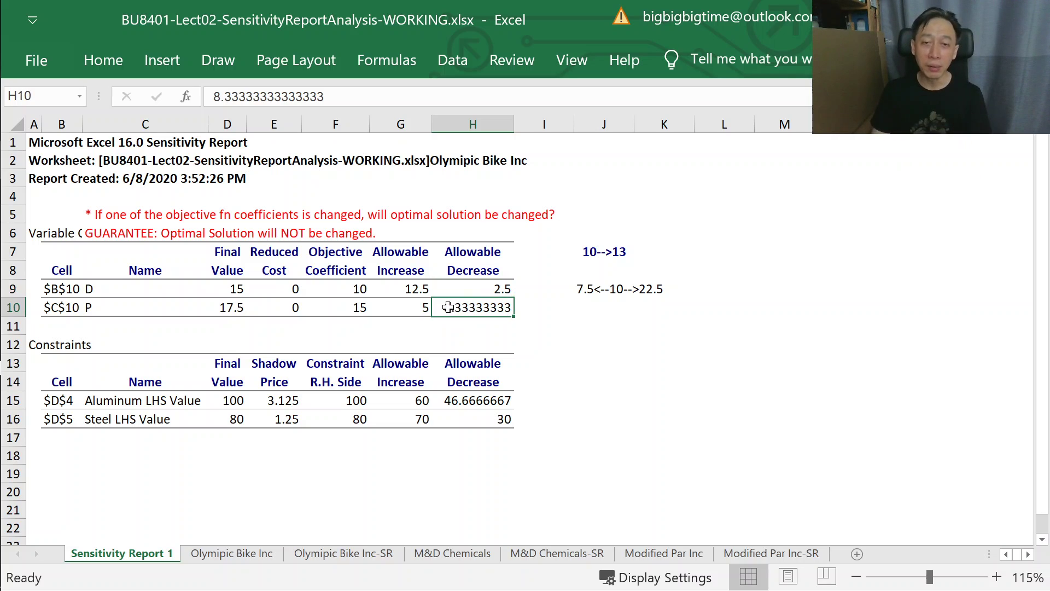
click(403, 307)
click(469, 312)
click(419, 311)
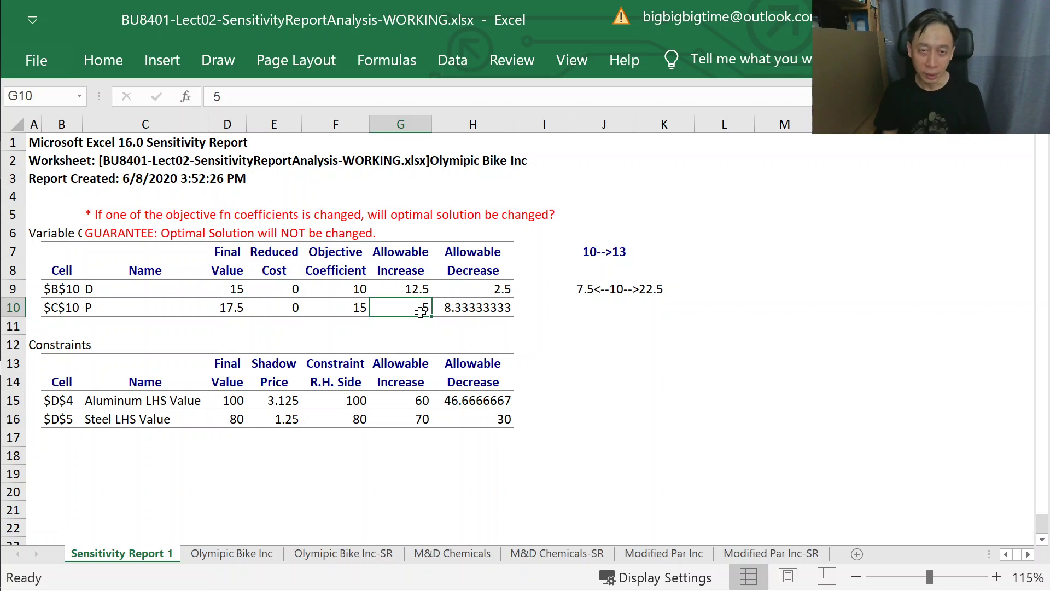
click(596, 309)
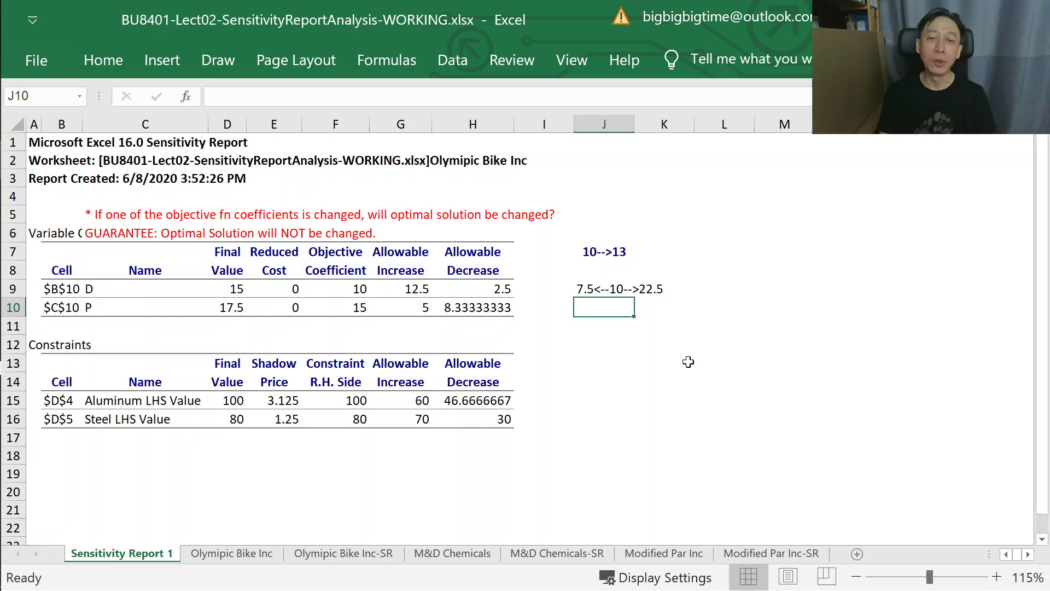
- Enter P's coefficient range 6.67<--15-->20 in cell J10, correcting typos along the way
text(6=)
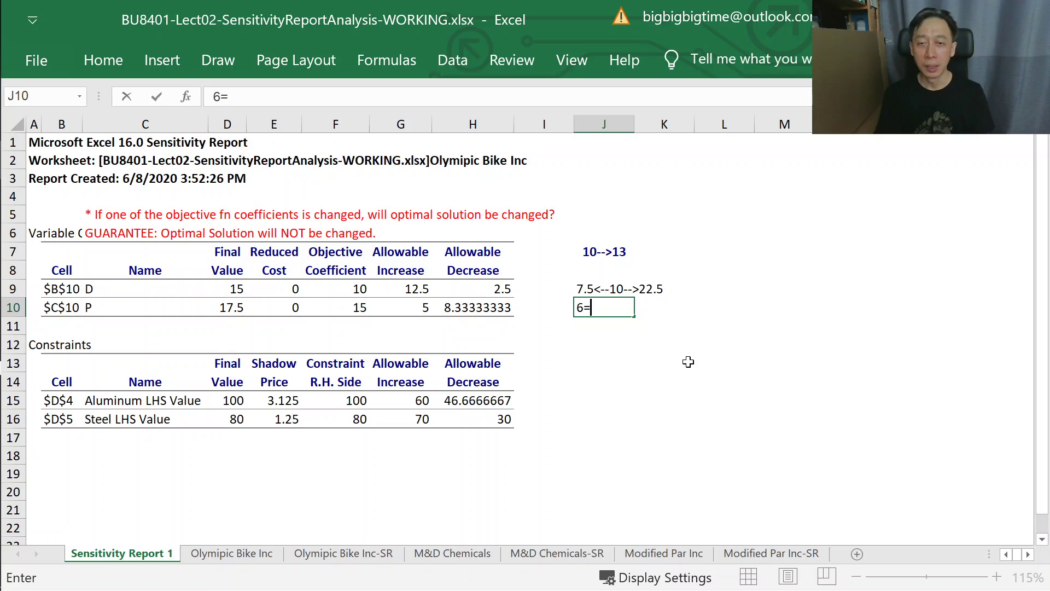
key(BackSpace)
text(.67M)
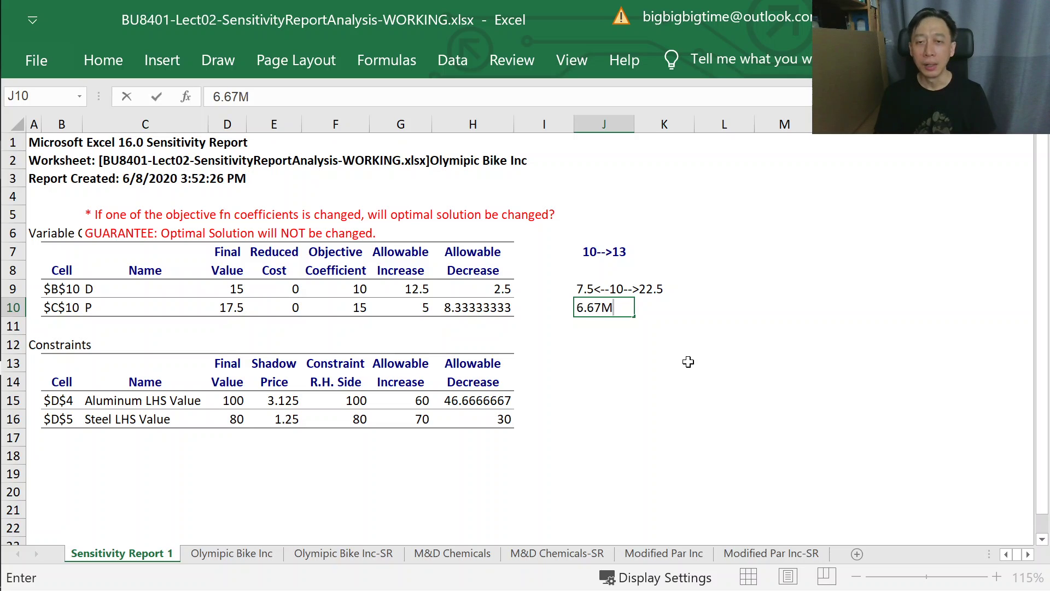
key(BackSpace)
text(<-)
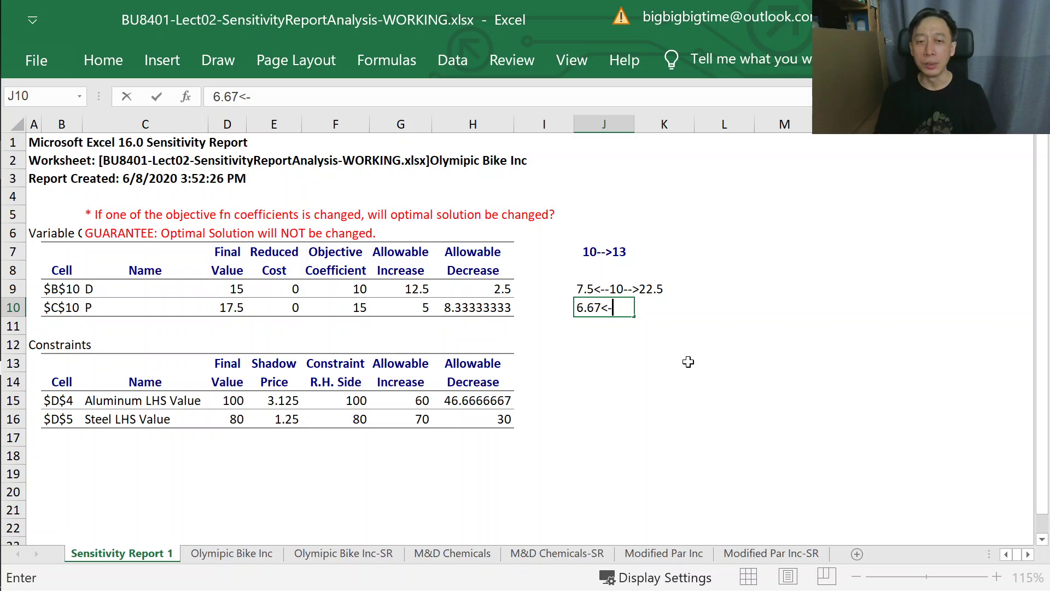
text(-15-->)
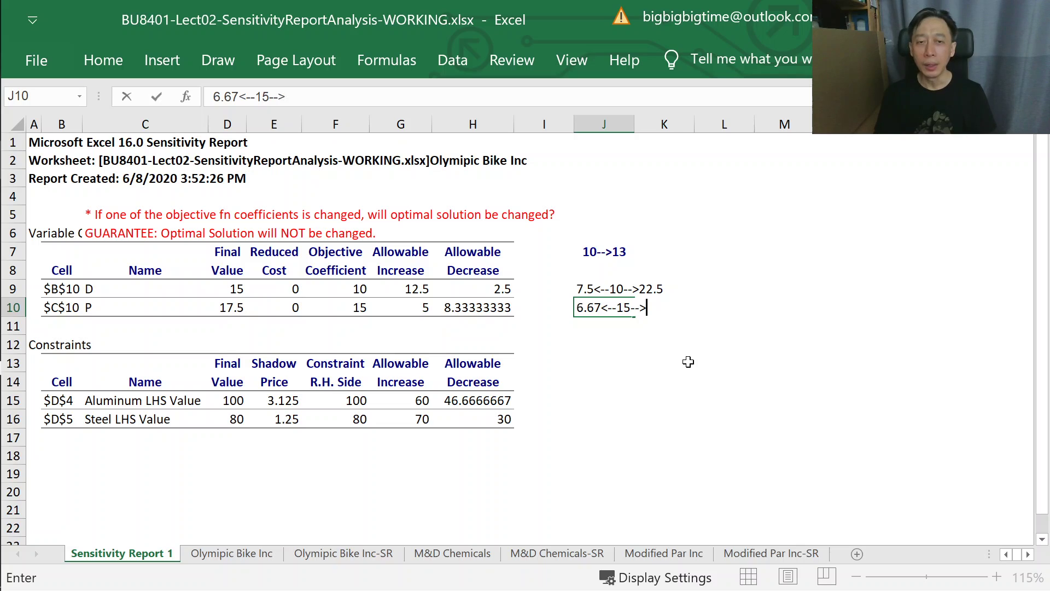
text(20)
key(Return)
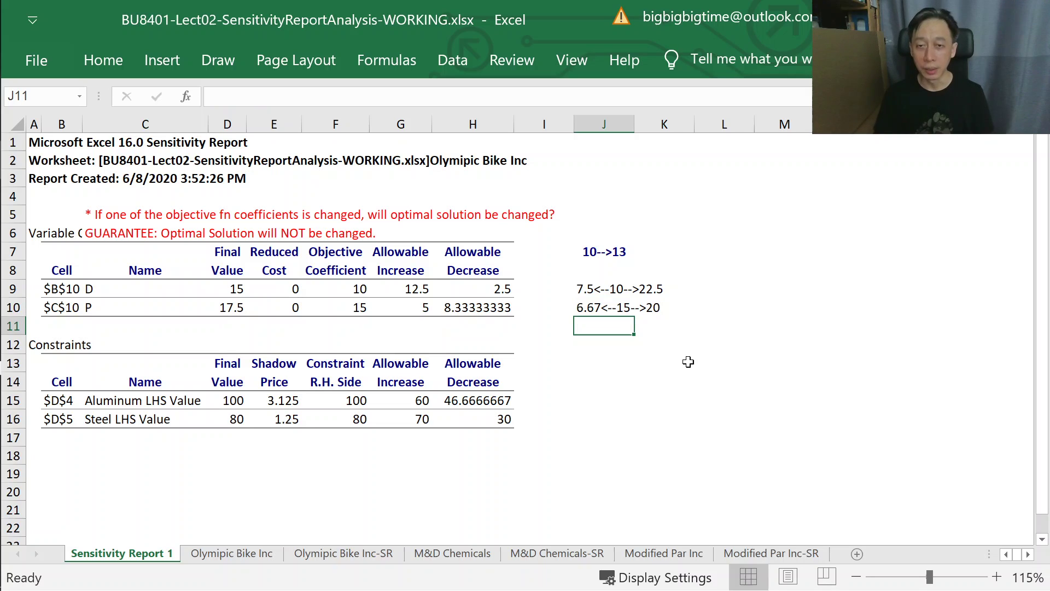